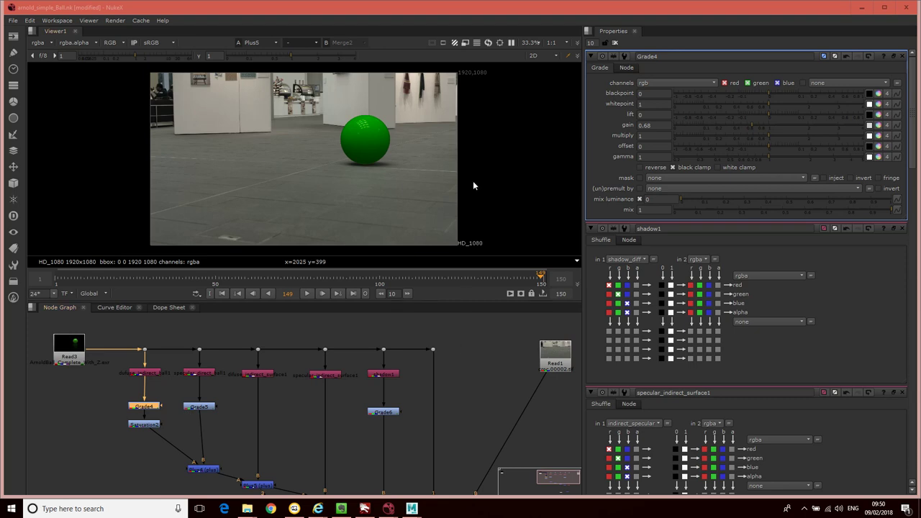
On Grade4, lower the gain to 0.65, set the offset to -0.07 and turn off black clamp.
click(146, 407)
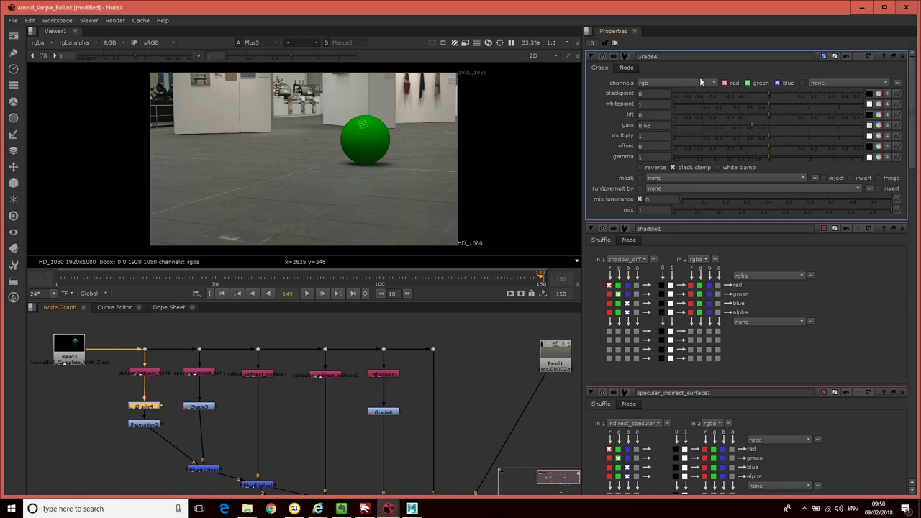
mouse_move(753, 127)
mouse_down()
mouse_move(723, 127)
mouse_move(775, 128)
mouse_move(737, 126)
mouse_move(750, 128)
mouse_up()
drag(766, 148, 743, 147)
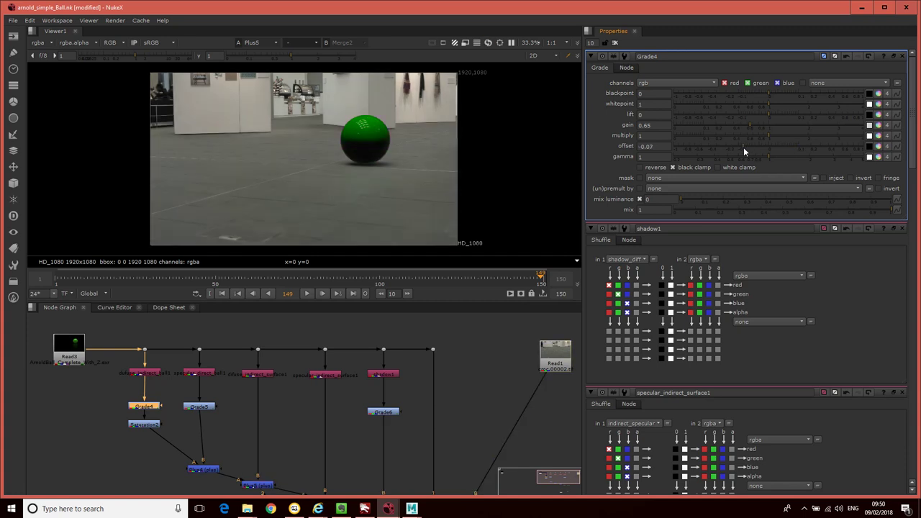
click(672, 167)
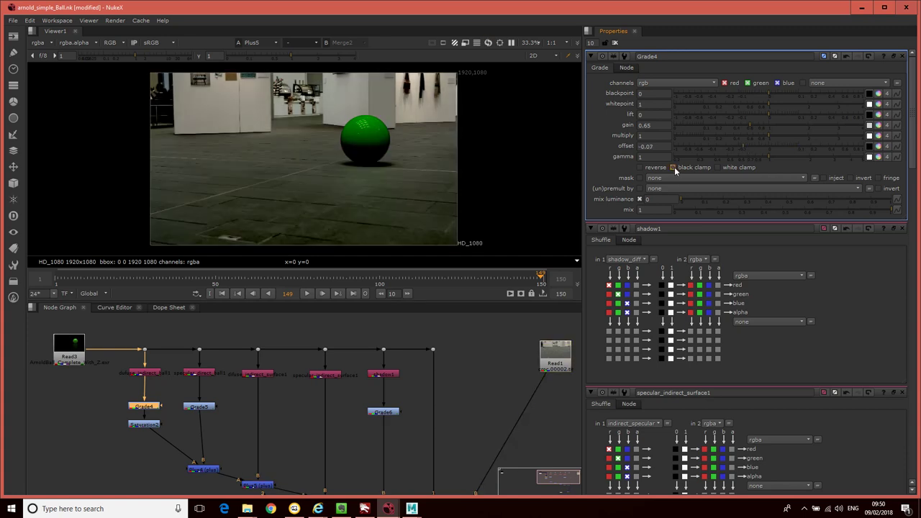
Try Grade4's offset at 0.11 and -0.018, and reset it to 0.
drag(740, 146, 801, 149)
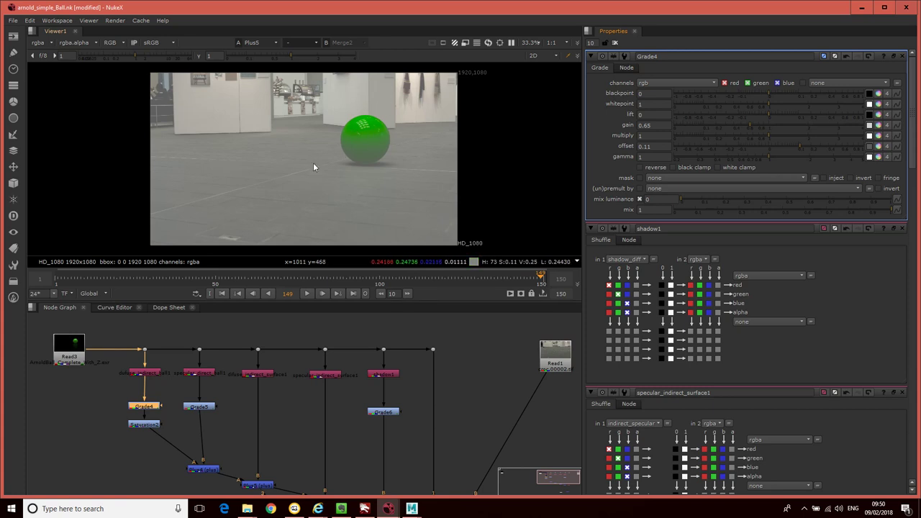
drag(793, 148, 757, 151)
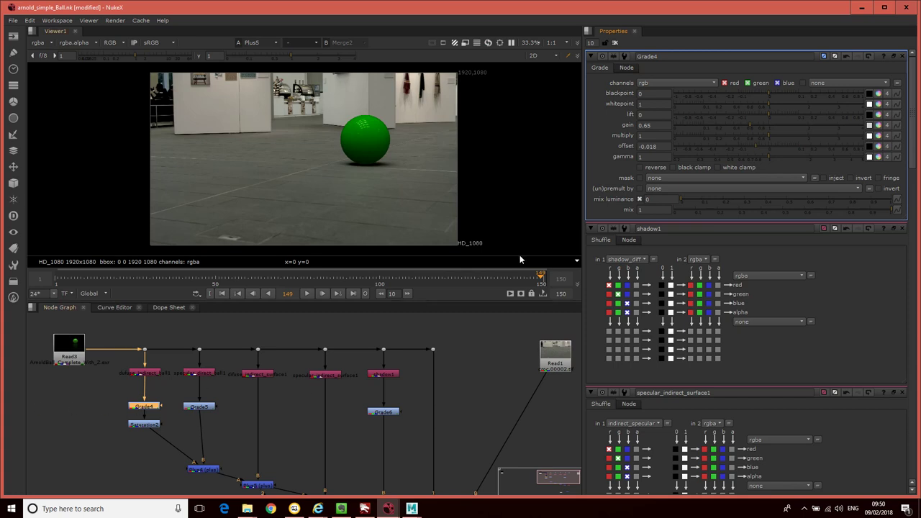
click(667, 148)
text(0)
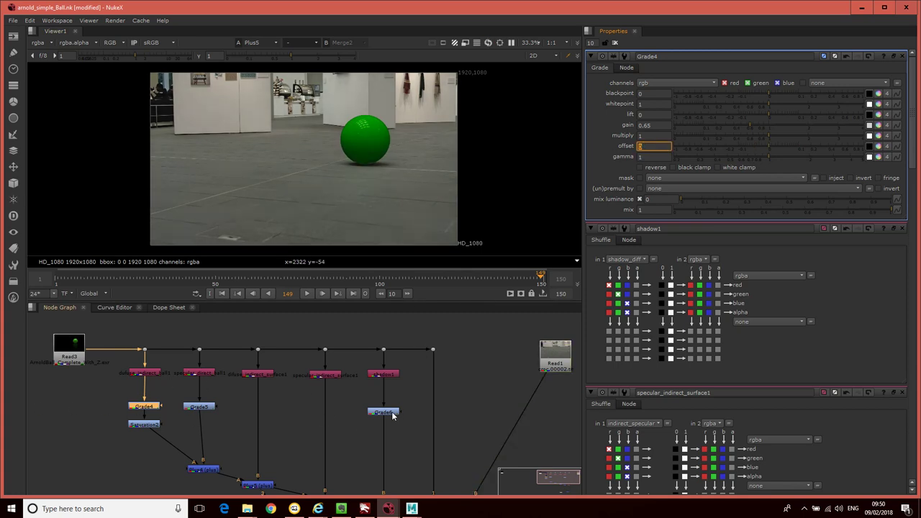
Try an offset of 0.04 on Grade6, the shadow pass's grade, and set it to 0.
double_click(390, 413)
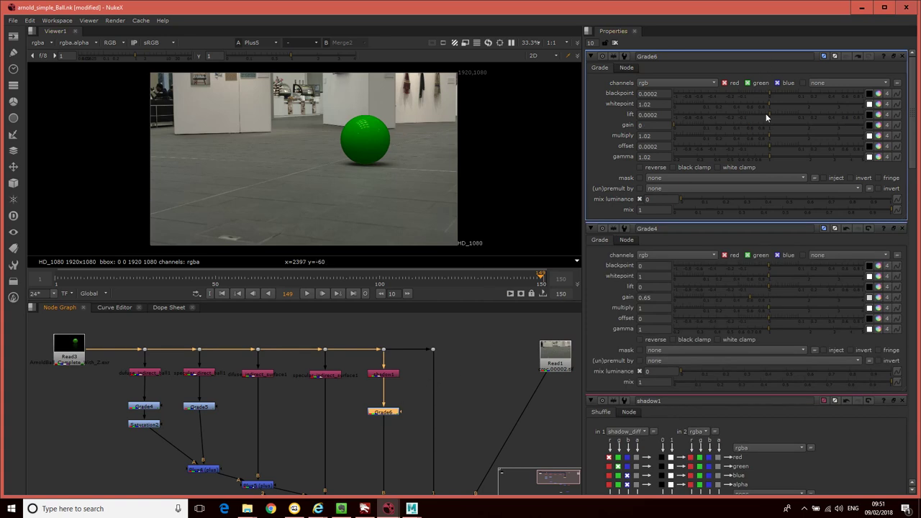
click(770, 149)
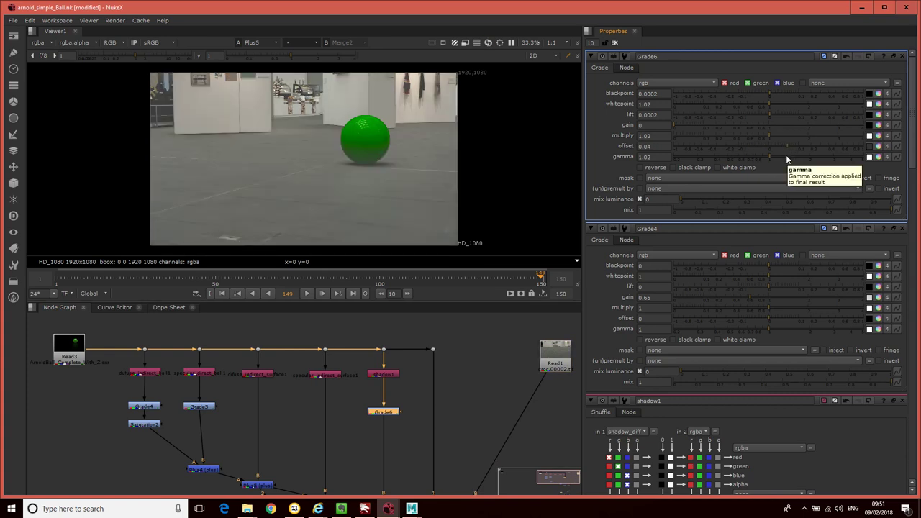
drag(666, 146, 603, 149)
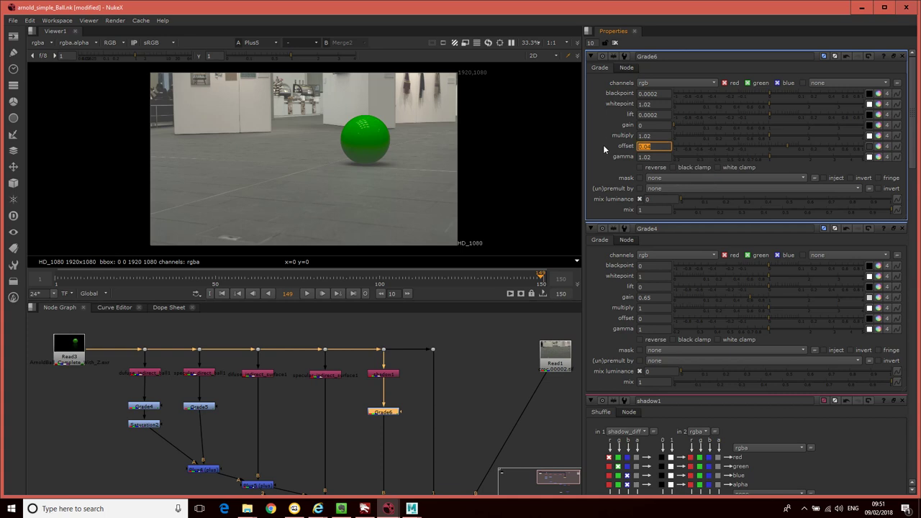
text(0)
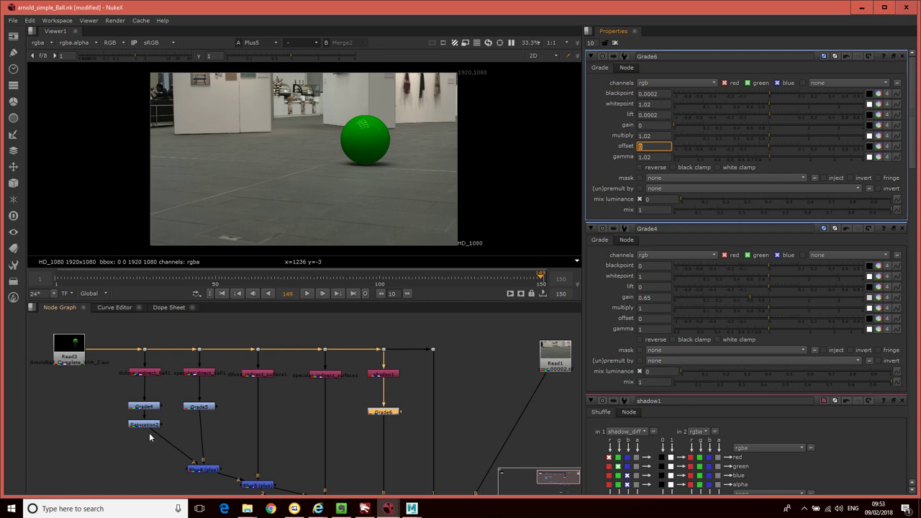
Insert an Unpremult node between the dufuse_indirect_ball1 shuffle and Grade4.
click(185, 396)
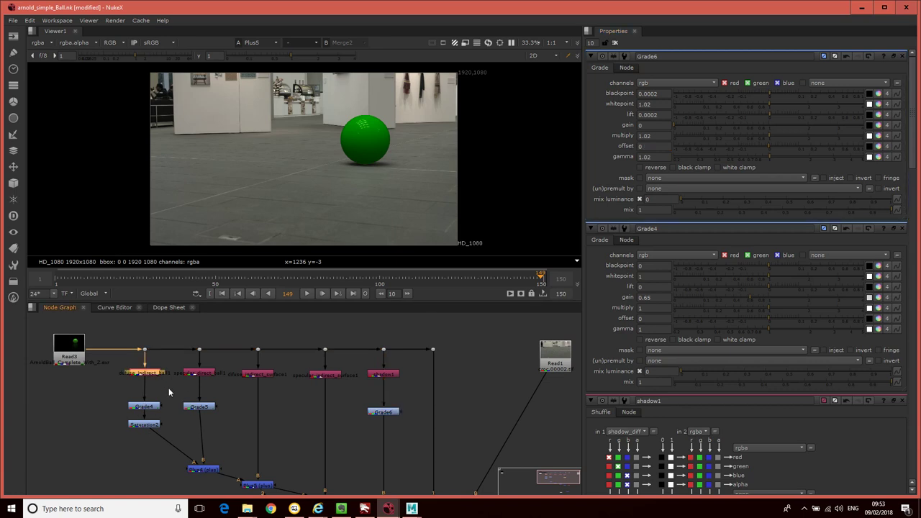
key(Tab)
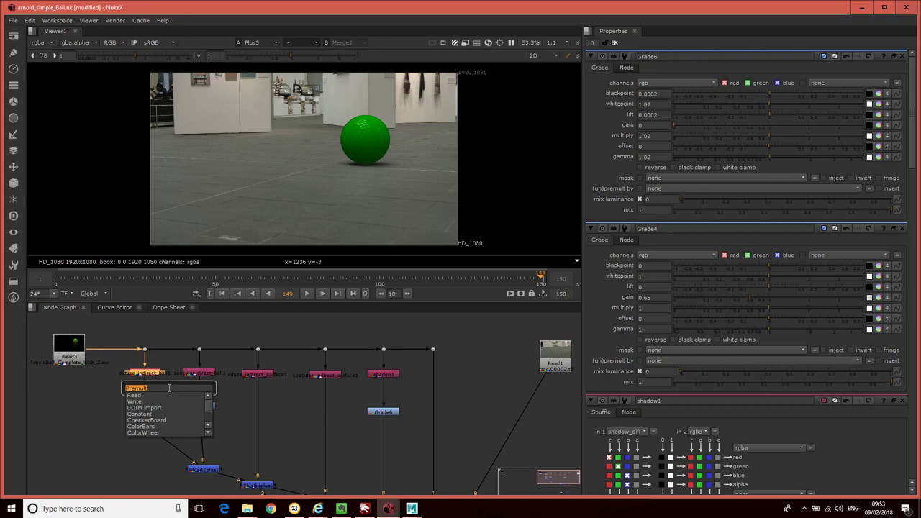
text(un)
key(Down)
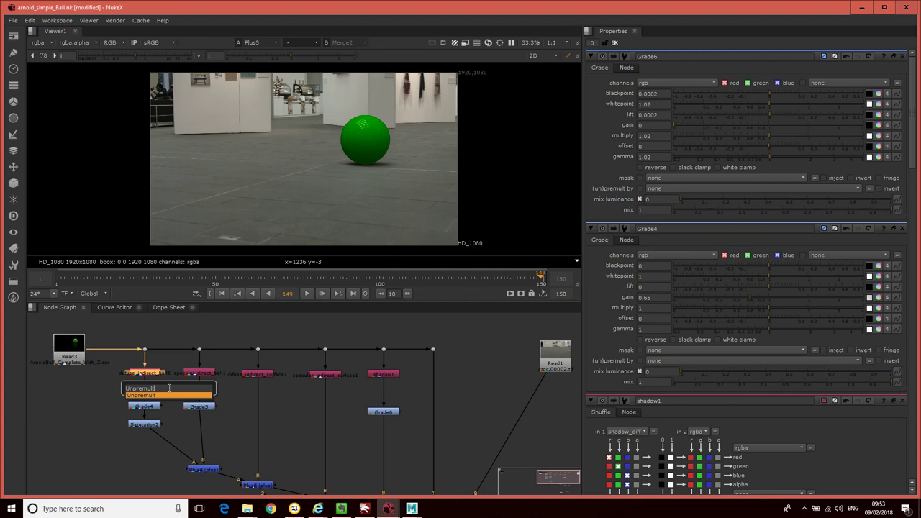
key(Return)
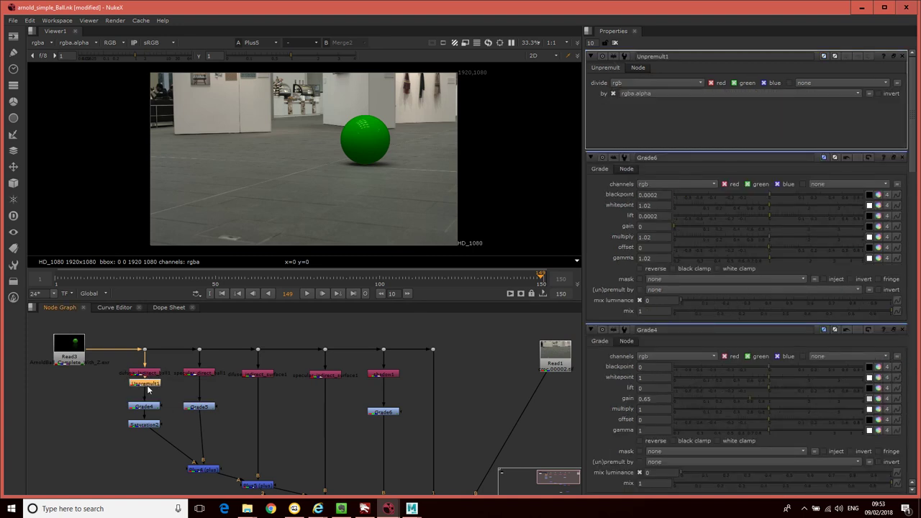
drag(147, 385, 147, 391)
Insert a Premult node after Saturation2 and space out the nodes in the ball's diffuse branch.
click(147, 425)
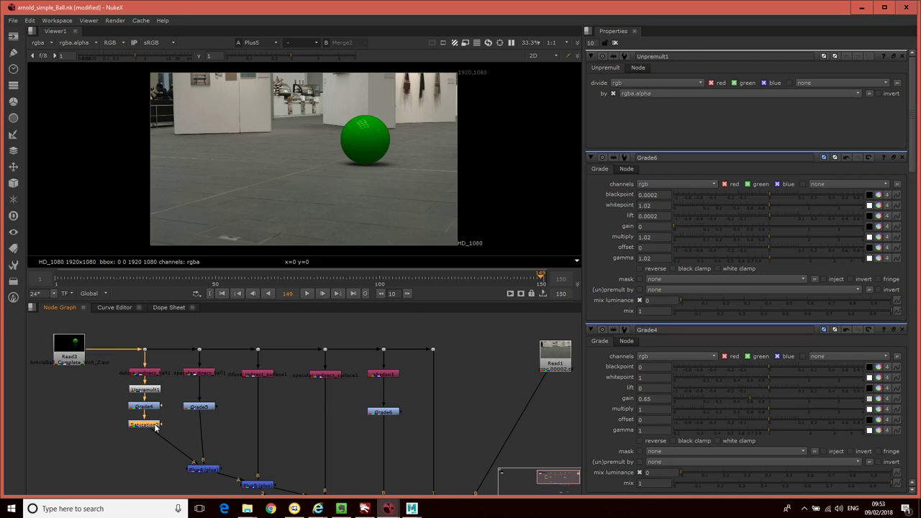
key(Tab)
text(pre)
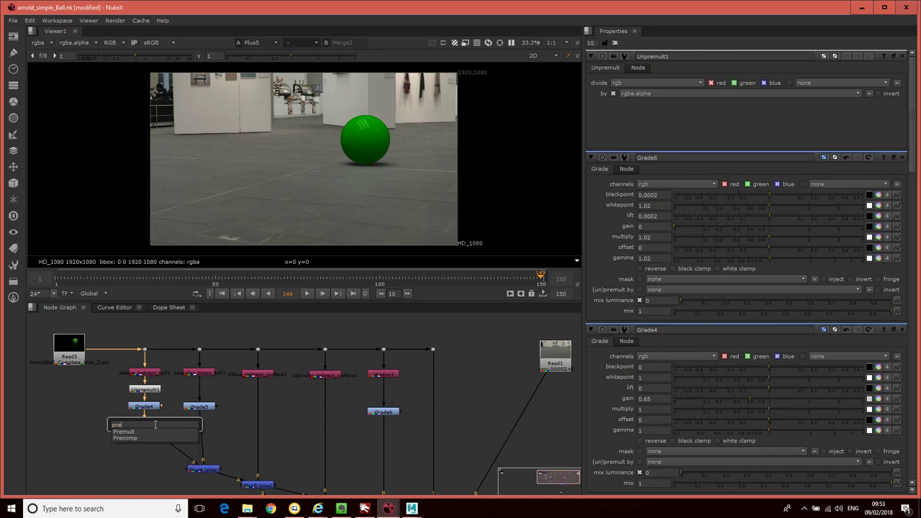
key(Return)
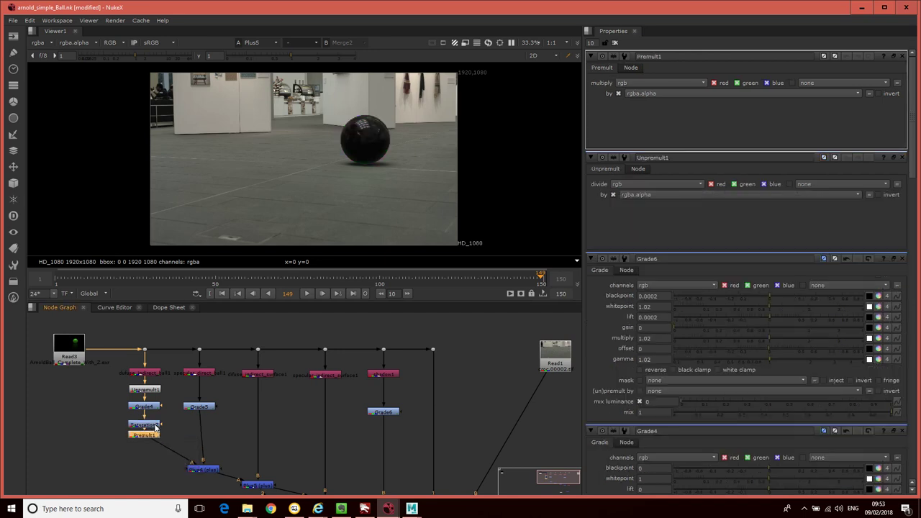
drag(159, 437, 153, 448)
click(146, 423)
drag(153, 407, 153, 396)
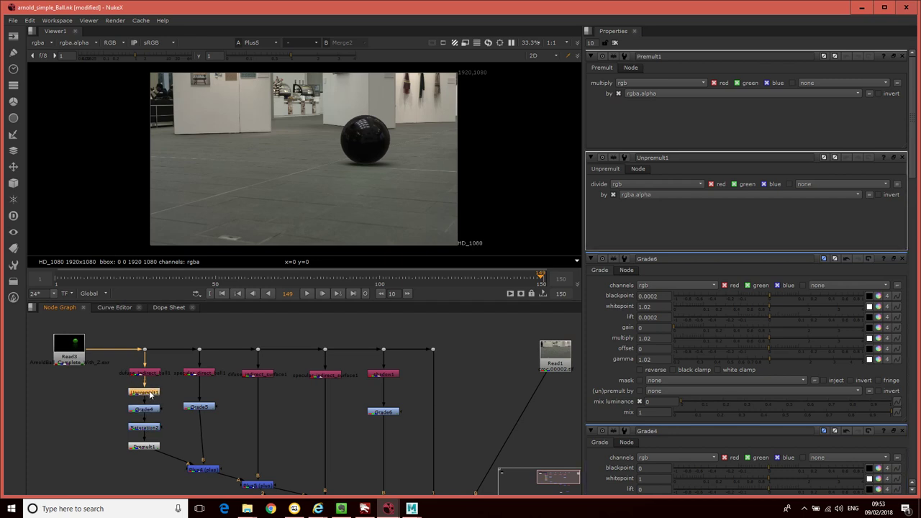
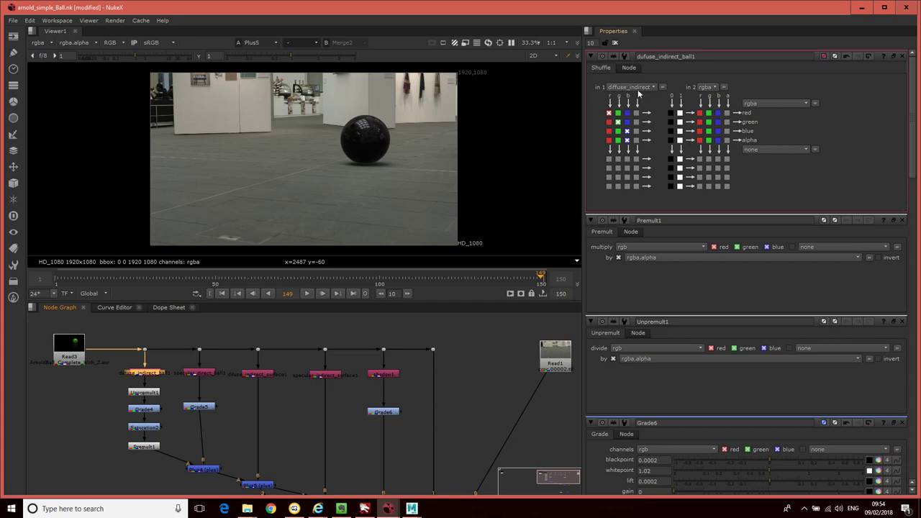
In the dufuse_indirect_ball1 shuffle, feed the alpha output from the alpha channel of in 2 rgba.
click(626, 130)
click(705, 87)
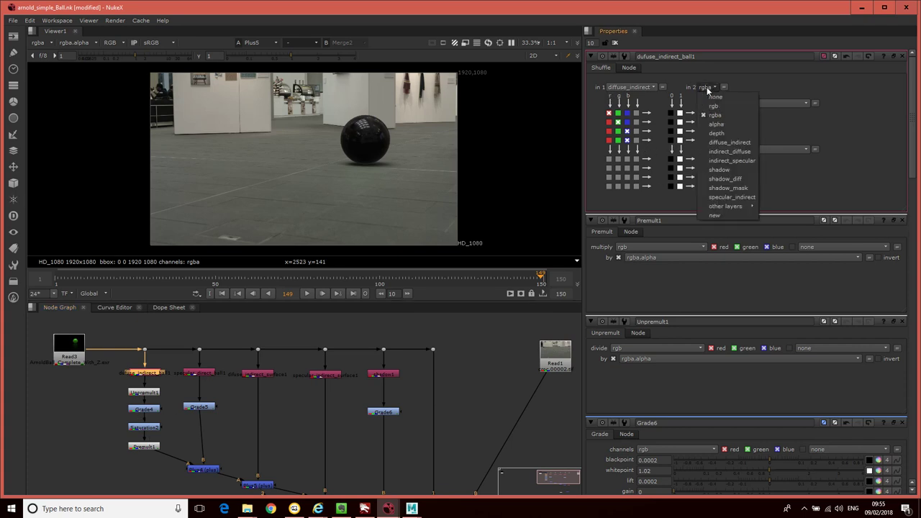
click(720, 116)
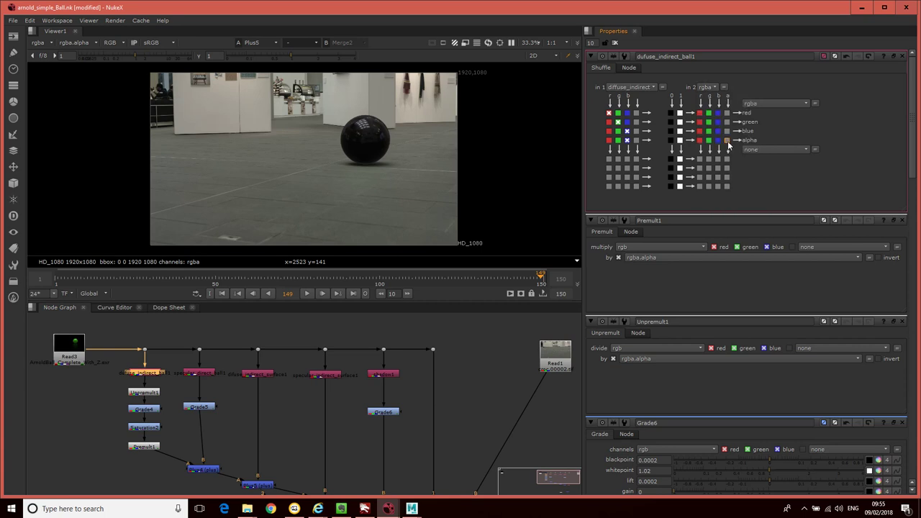
click(726, 140)
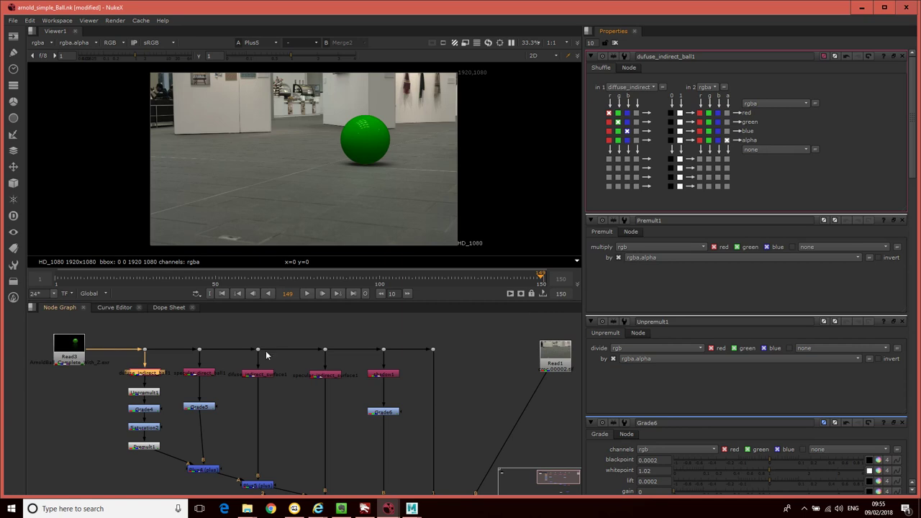
click(95, 432)
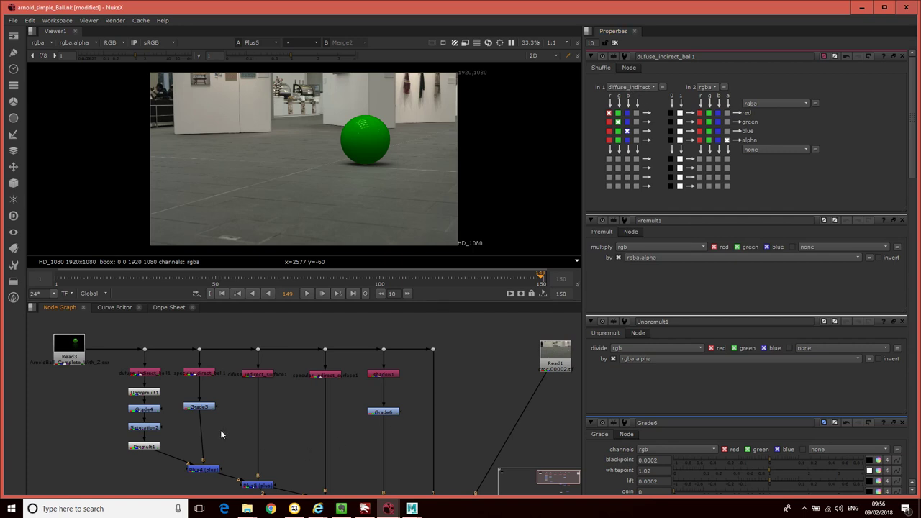
Test the unpremultiplied Grade4 with offsets of -0.09 and 0.33, and return the offset to 0.
double_click(148, 410)
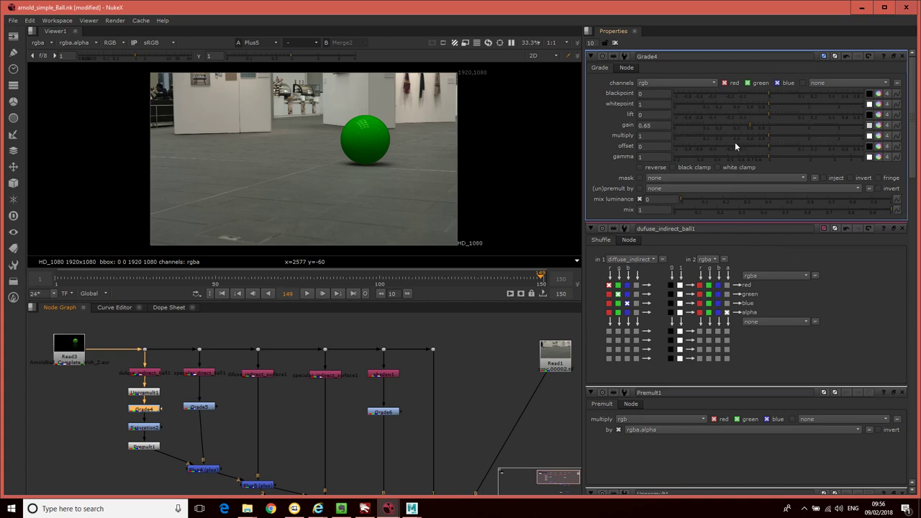
click(770, 147)
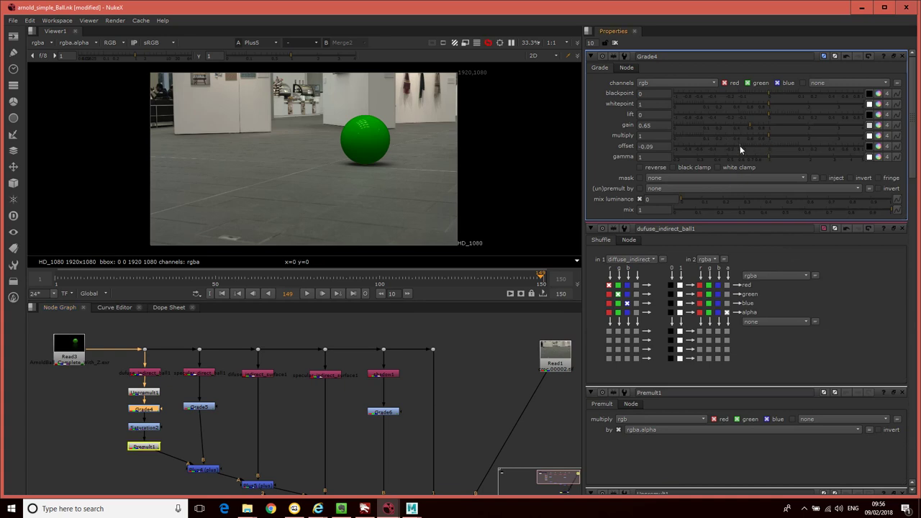
click(822, 150)
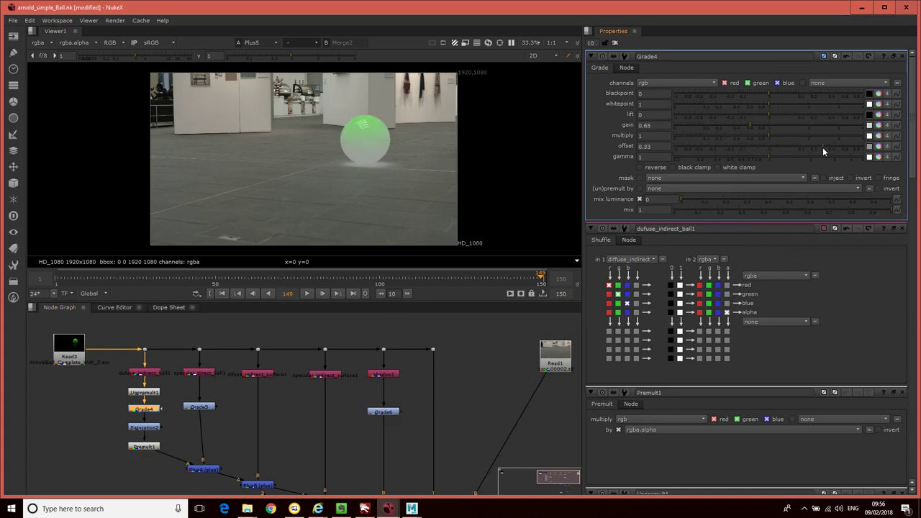
mouse_move(823, 147)
mouse_down()
mouse_move(726, 150)
mouse_move(769, 149)
mouse_up()
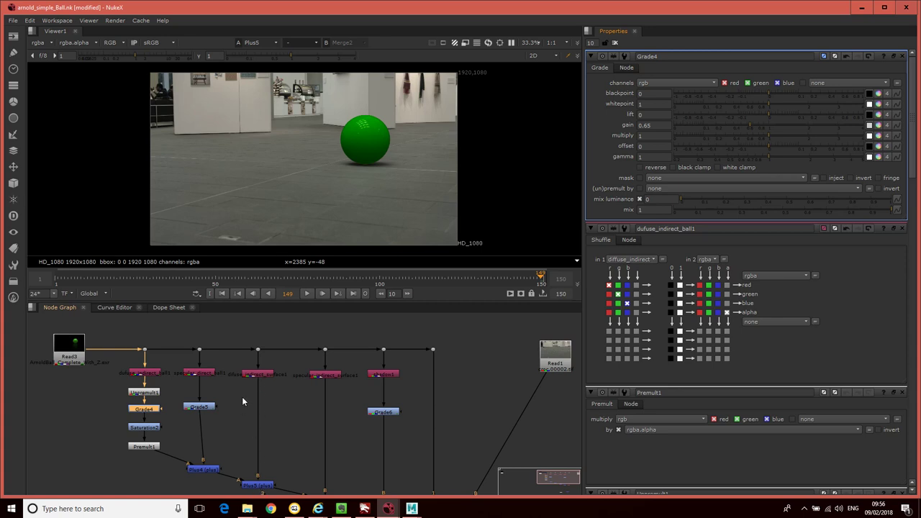
In the specular_direct_ball1 shuffle, feed the alpha output from the alpha channel of in 2 rgba.
double_click(194, 375)
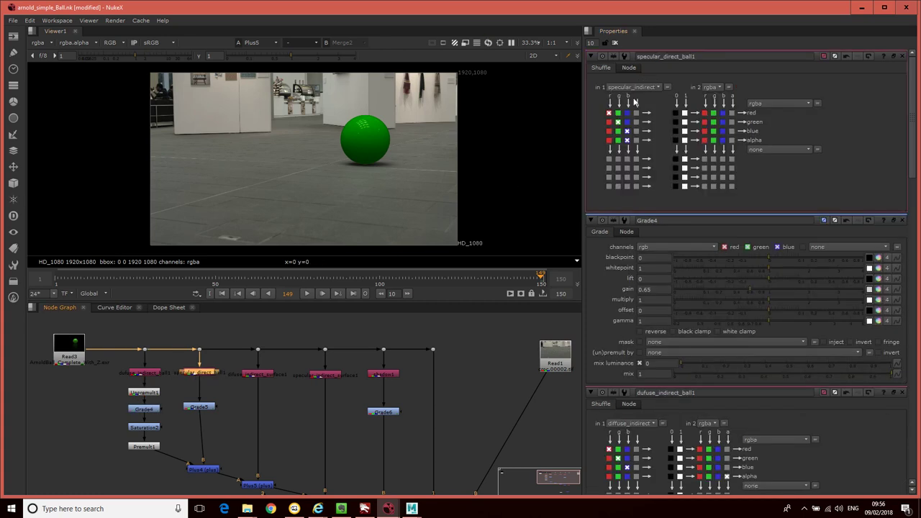
click(711, 87)
click(711, 87)
click(711, 87)
click(720, 120)
click(732, 141)
Feed the alpha output from in 2 rgba alpha in the difuse_indirect_surface1, specular_indirect_surface1 and shadow1 shuffles.
double_click(249, 375)
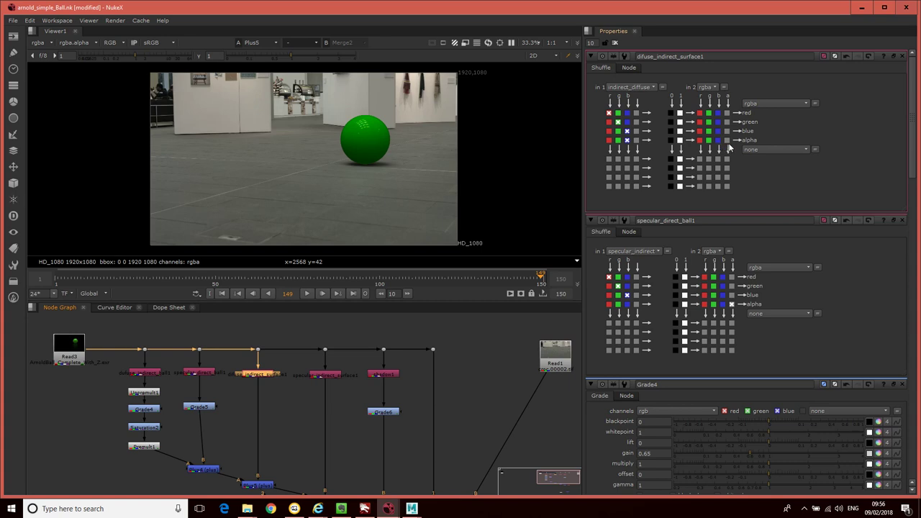
double_click(336, 381)
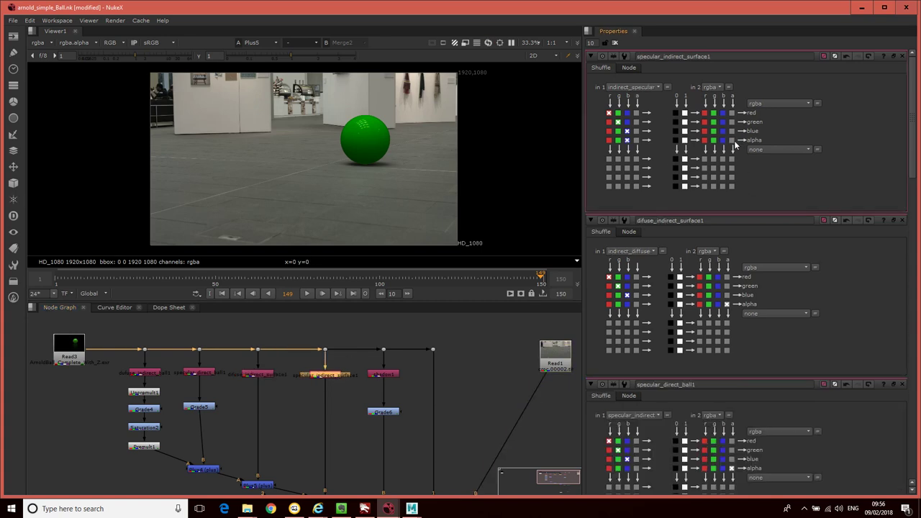
double_click(383, 374)
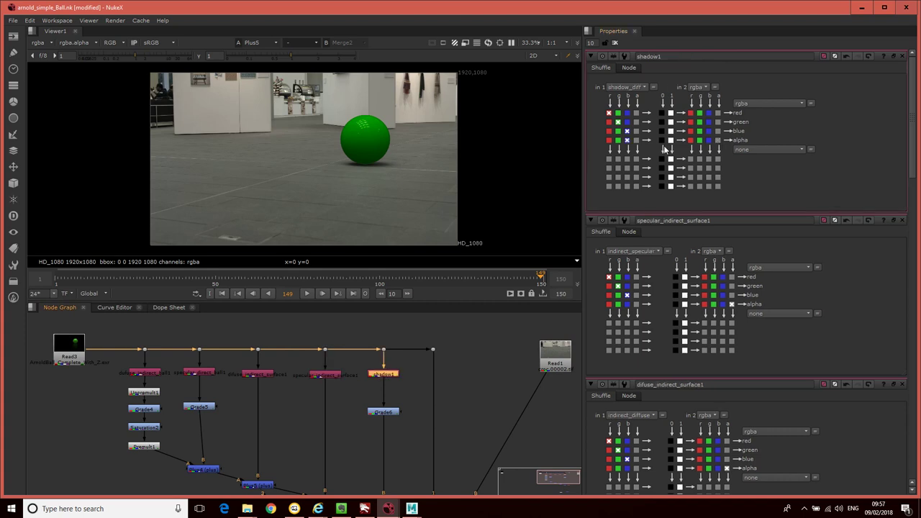
click(266, 407)
Insert an Unpremult node between the specular_direct_ball1 shuffle and Grade5.
click(208, 377)
key(Tab)
text(p)
key(BackSpace)
text(un)
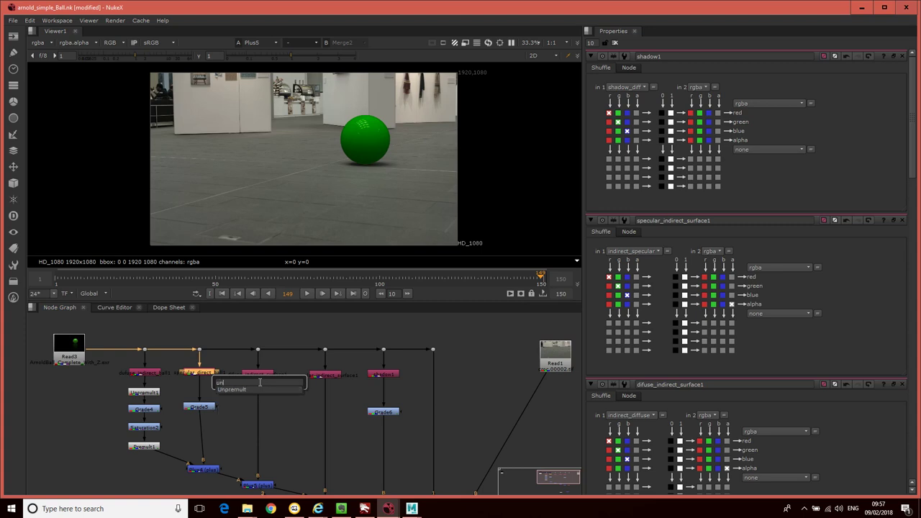
click(259, 386)
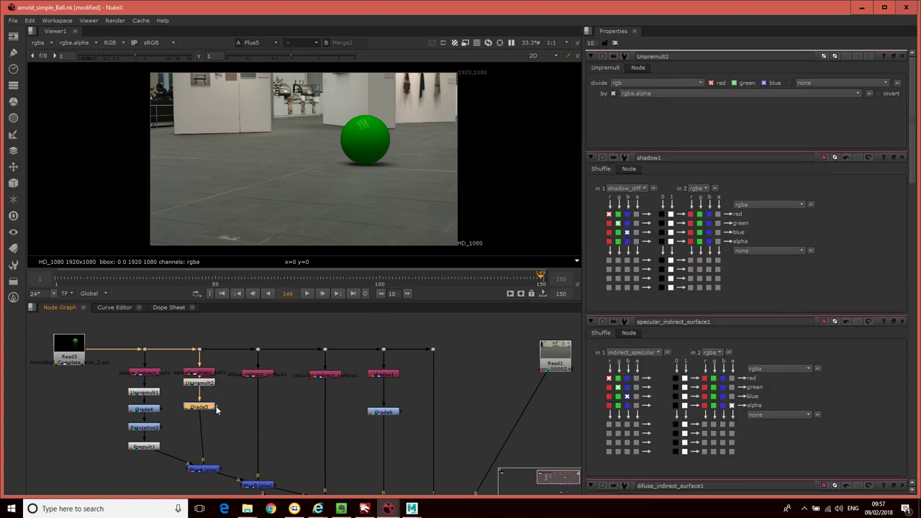
Insert a Premult node after Grade5 in the ball's specular branch.
key(Tab)
text(pre)
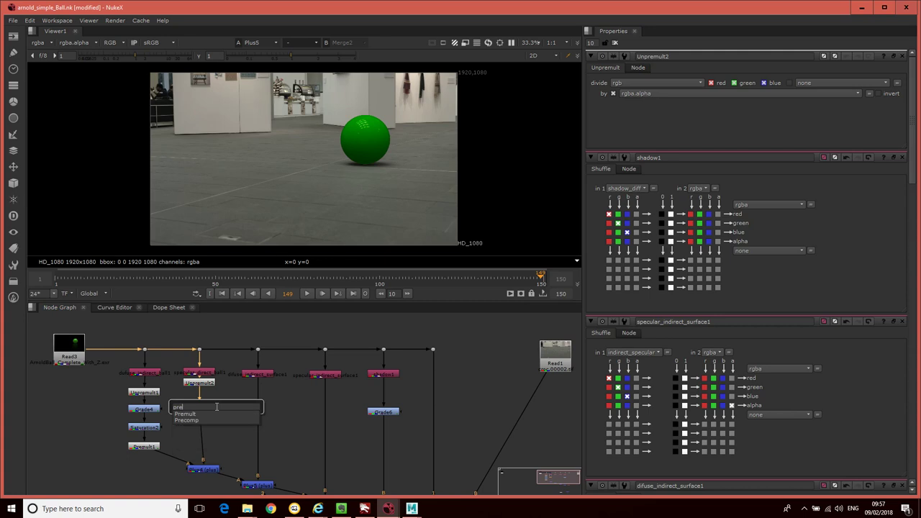
key(Return)
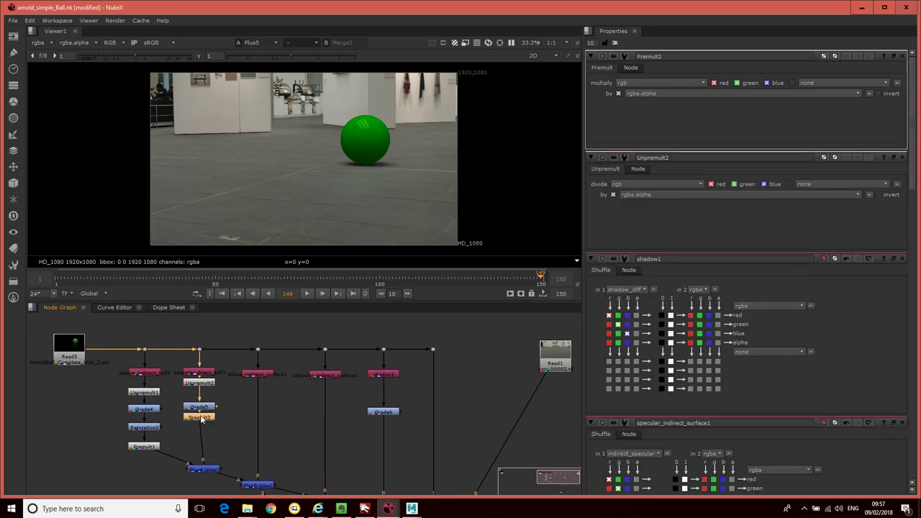
Space out the Unpremult and Premult nodes evenly around Grade5 in the ball's specular branch.
drag(201, 419, 202, 432)
drag(202, 383, 214, 411)
click(213, 407)
Insert an Unpremult node between the shadow1 shuffle and Grade6.
click(257, 375)
click(389, 375)
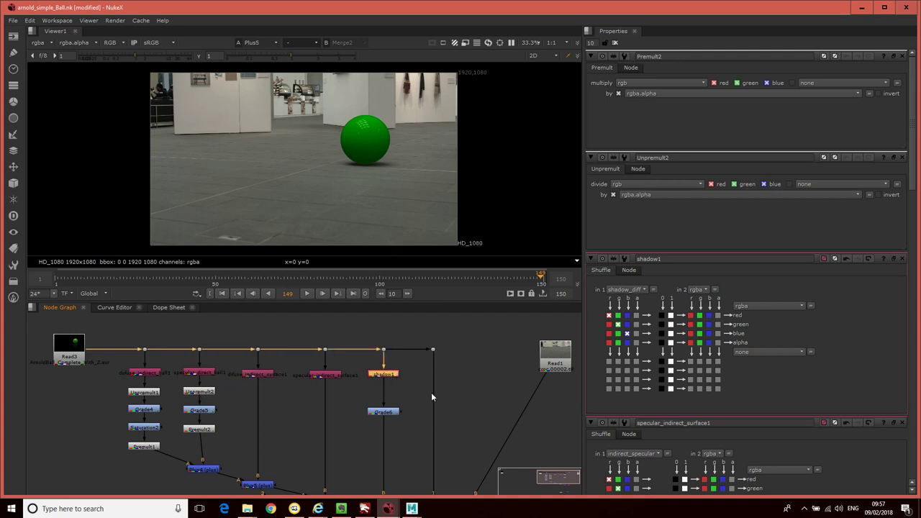
key(Tab)
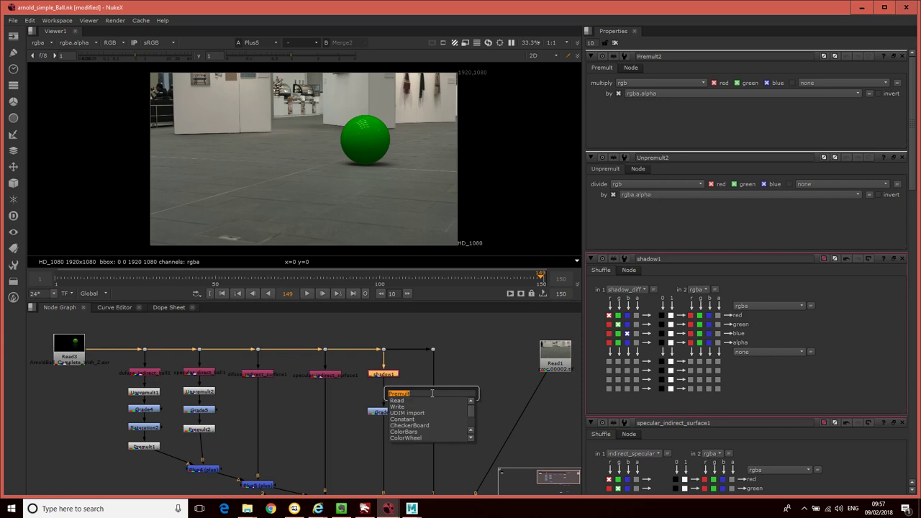
text(un)
key(Return)
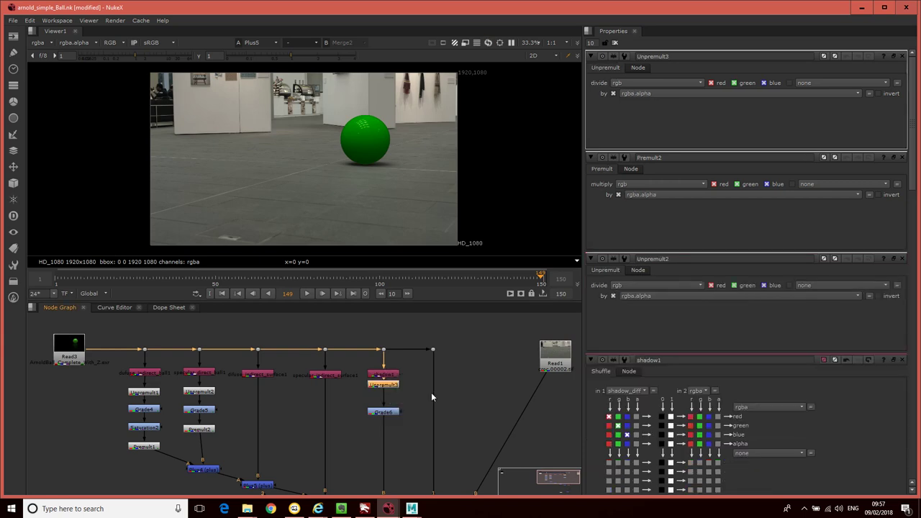
Insert a Premult node after Grade6 in the shadow branch and space it below the grade.
click(394, 411)
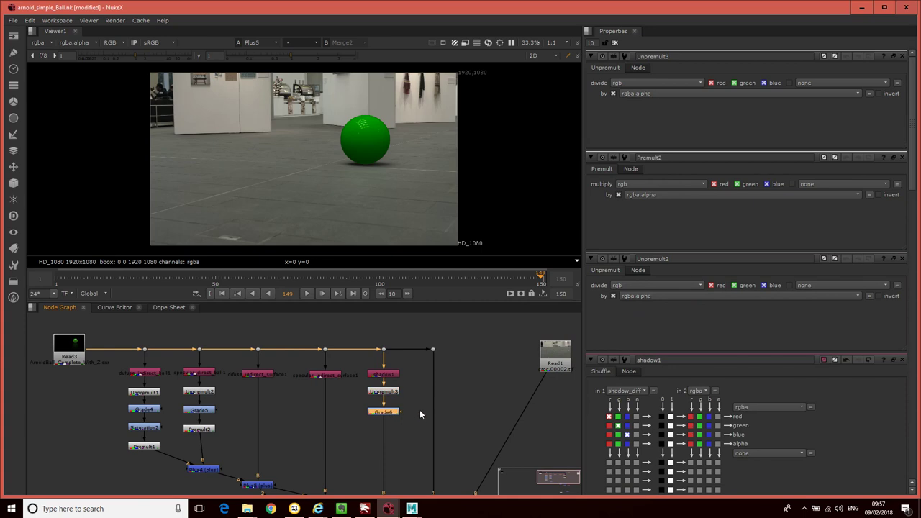
key(Tab)
text(p)
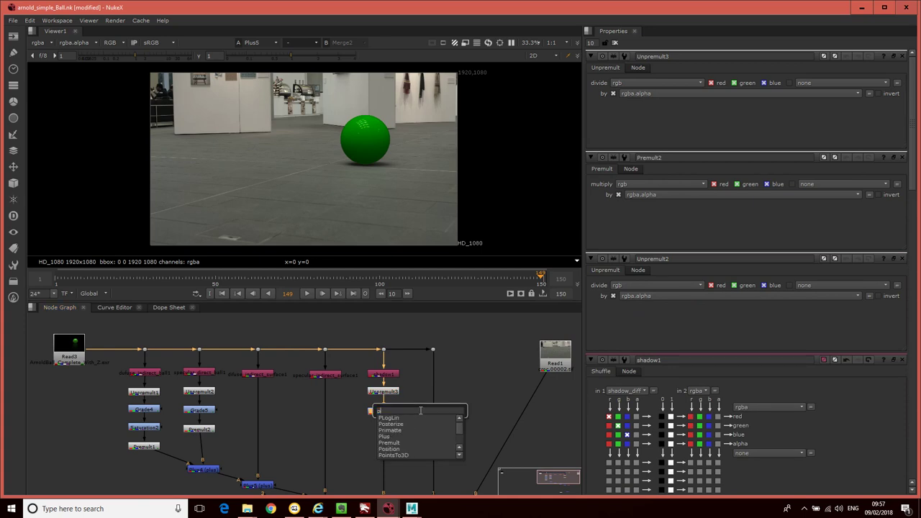
text(re)
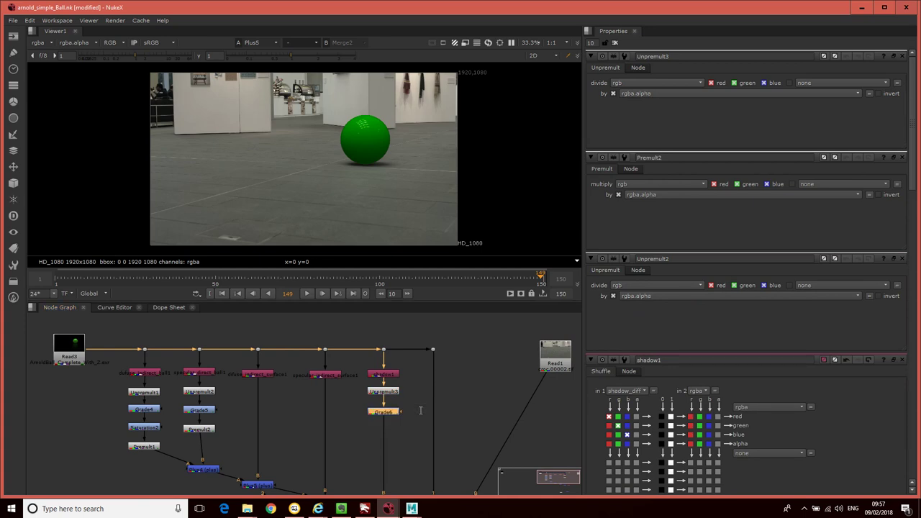
key(Return)
drag(387, 423, 385, 436)
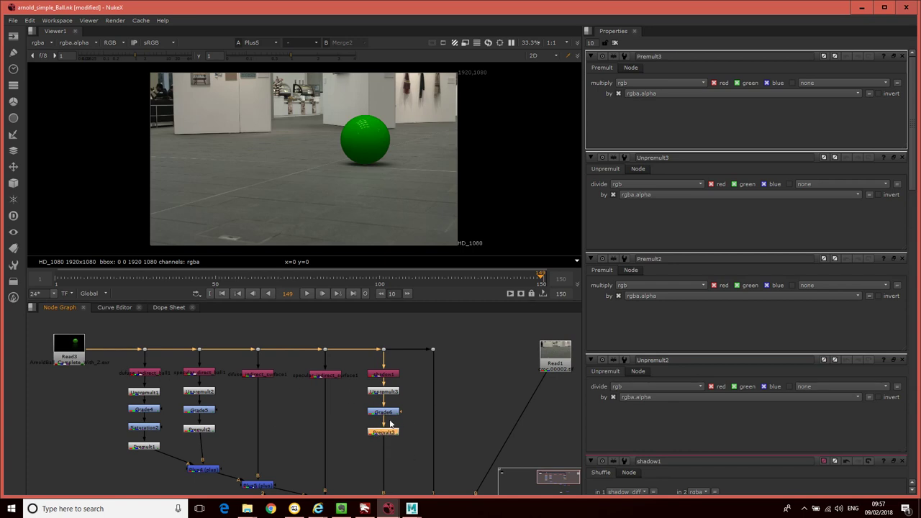
On the shadow branch's Grade6, turn on black clamp and try an offset of -0.62.
double_click(383, 411)
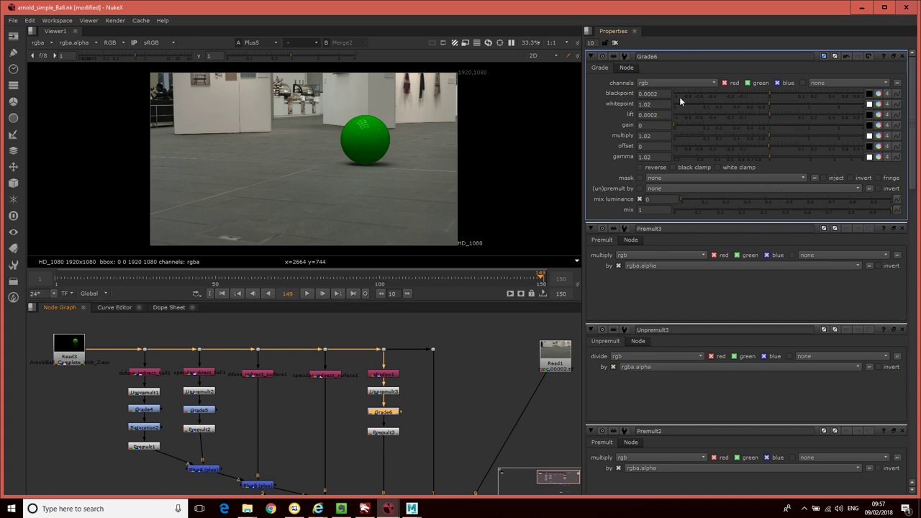
click(673, 167)
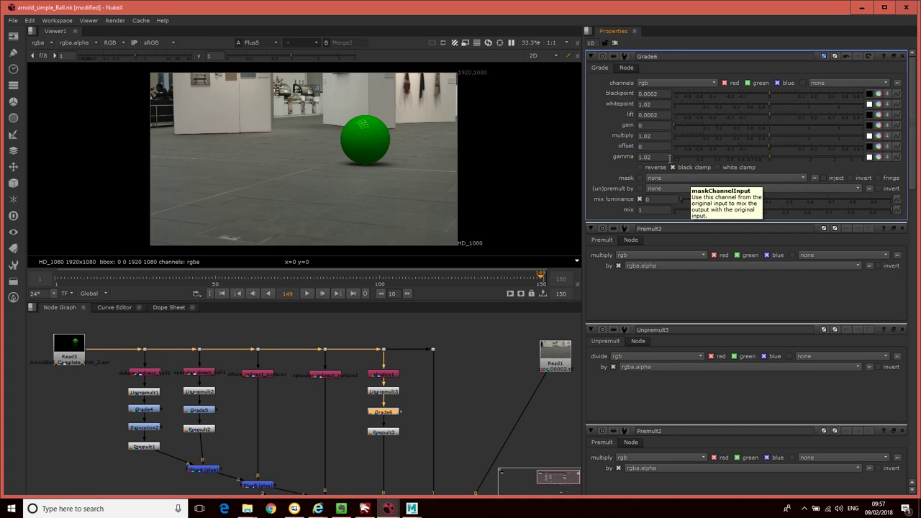
drag(767, 145, 694, 151)
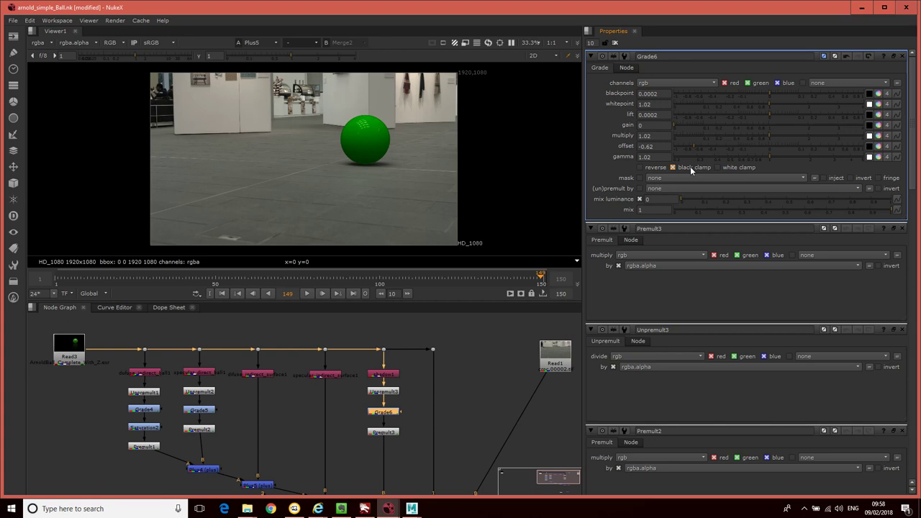
Create an unconnected Grade node to check its default clamp settings, and delete it again.
click(487, 351)
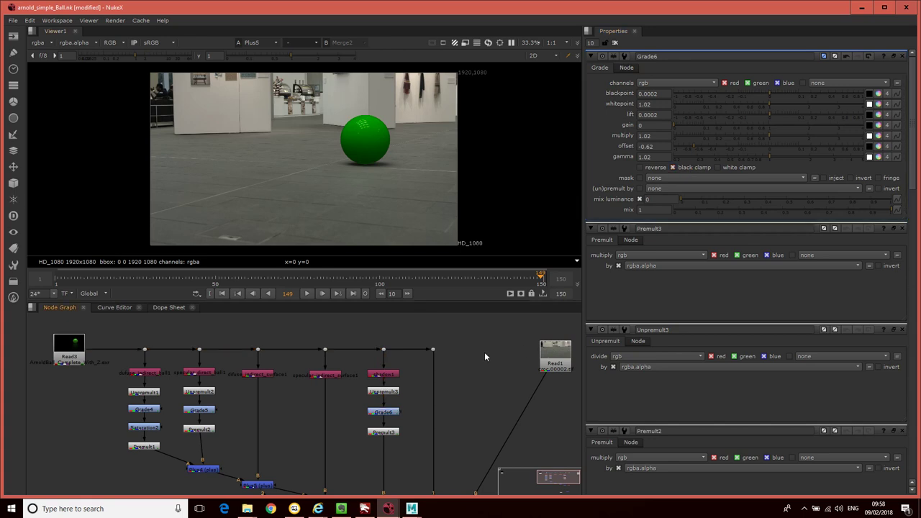
key(g)
click(488, 371)
click(489, 354)
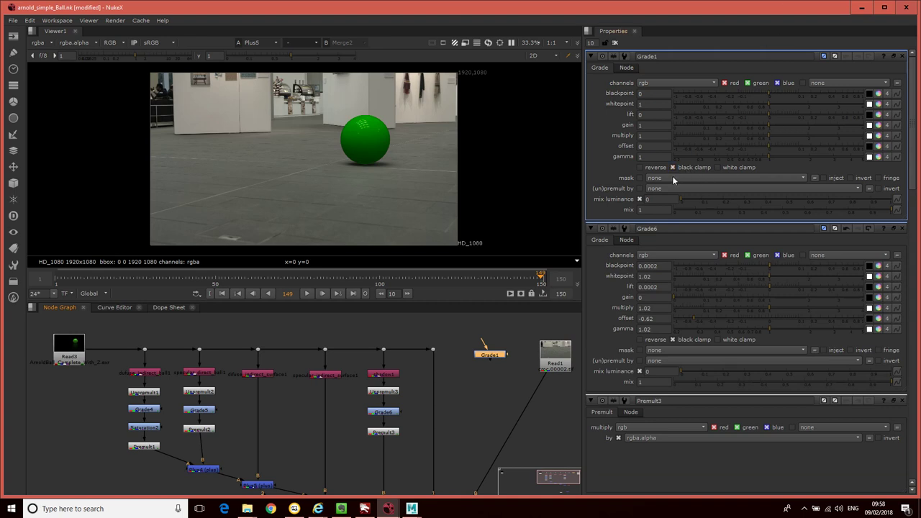
click(490, 389)
click(492, 355)
key(Delete)
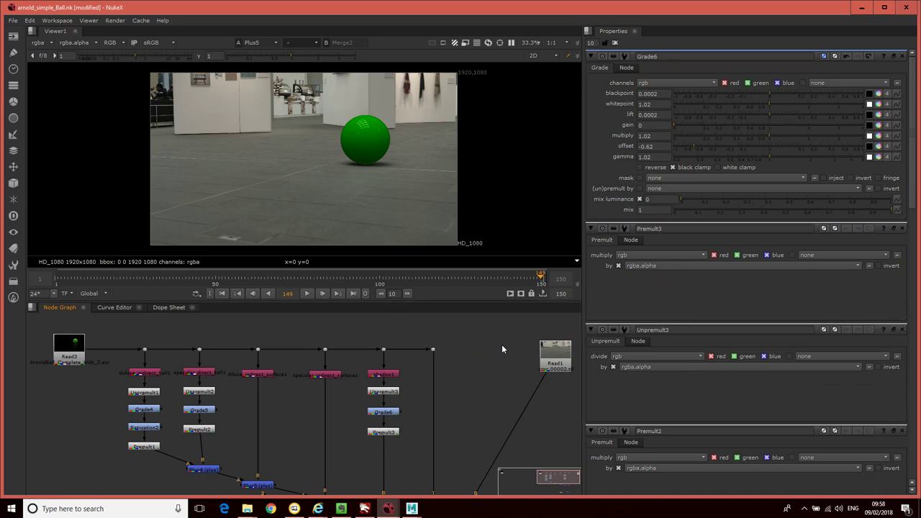
Turn off black clamp on the shadow branch's Grade6 and set its offset to -0.05.
scroll(500, 343, down, 2)
scroll(487, 364, up, 4)
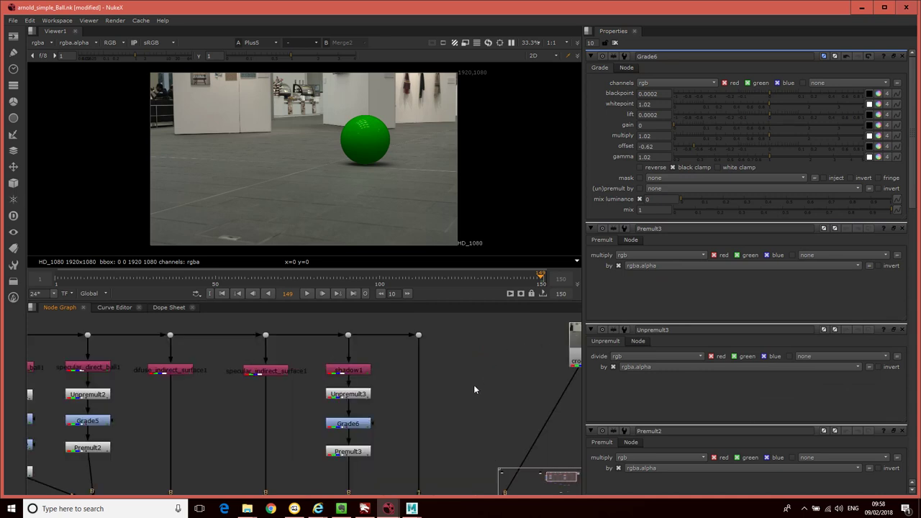
middle_drag(462, 381, 462, 336)
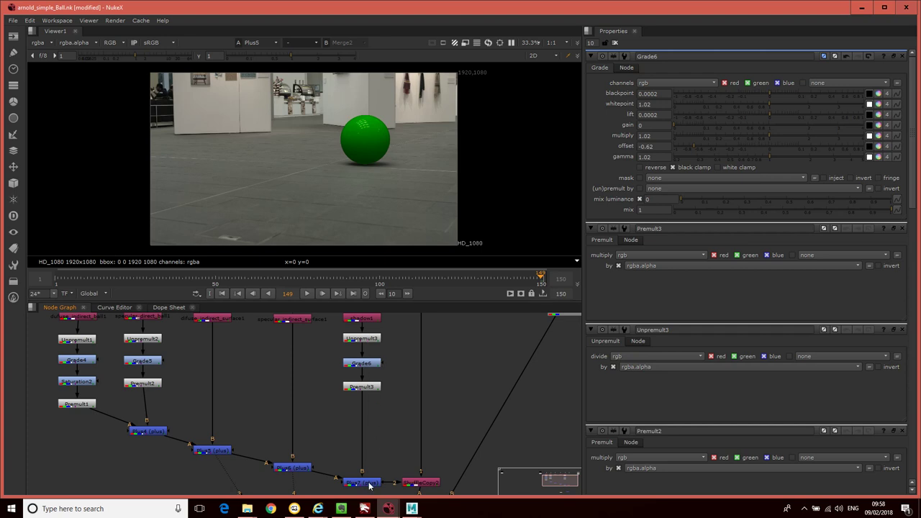
click(360, 364)
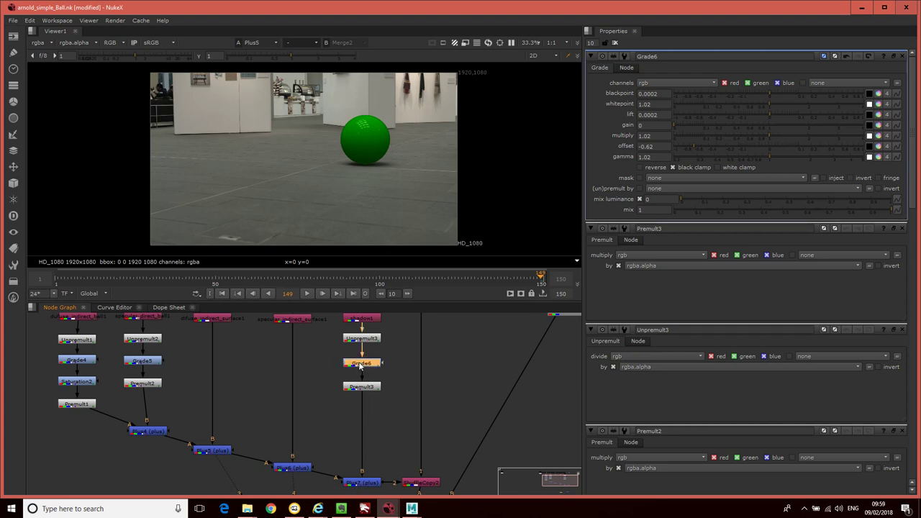
click(685, 169)
click(685, 169)
click(683, 168)
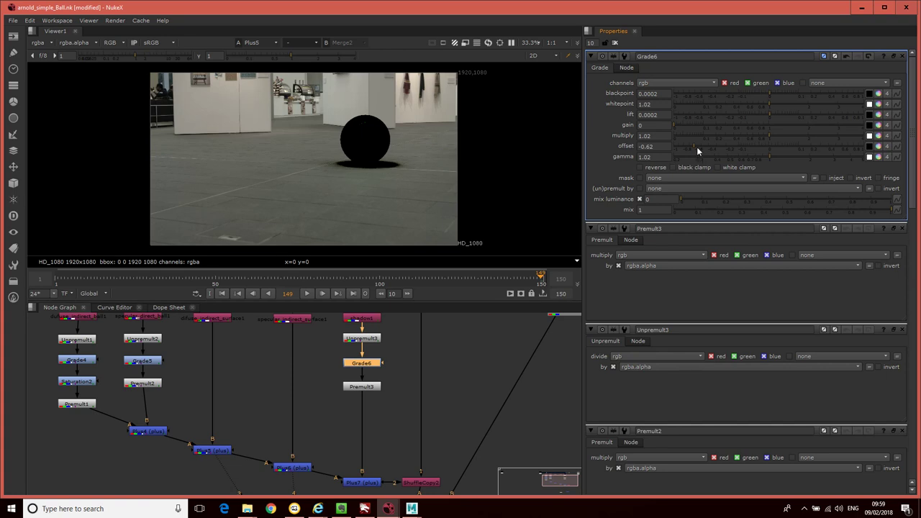
drag(715, 145, 754, 151)
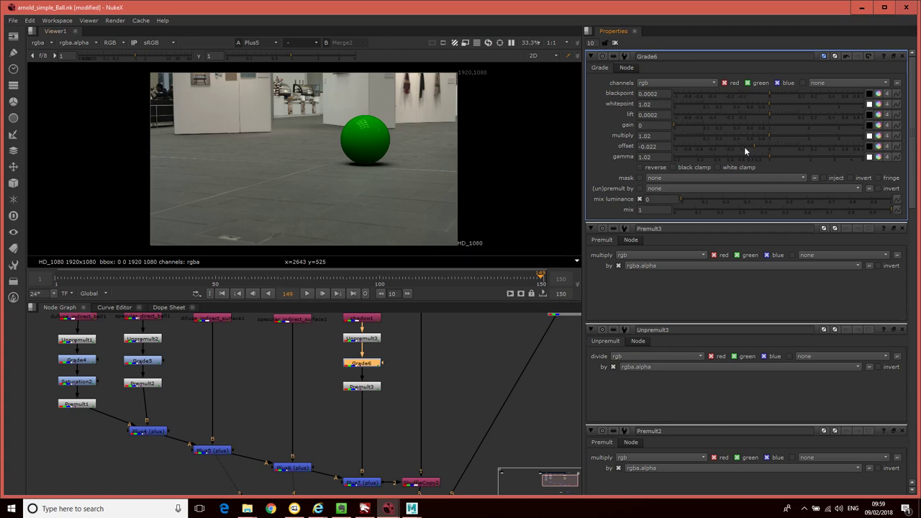
drag(754, 146, 747, 146)
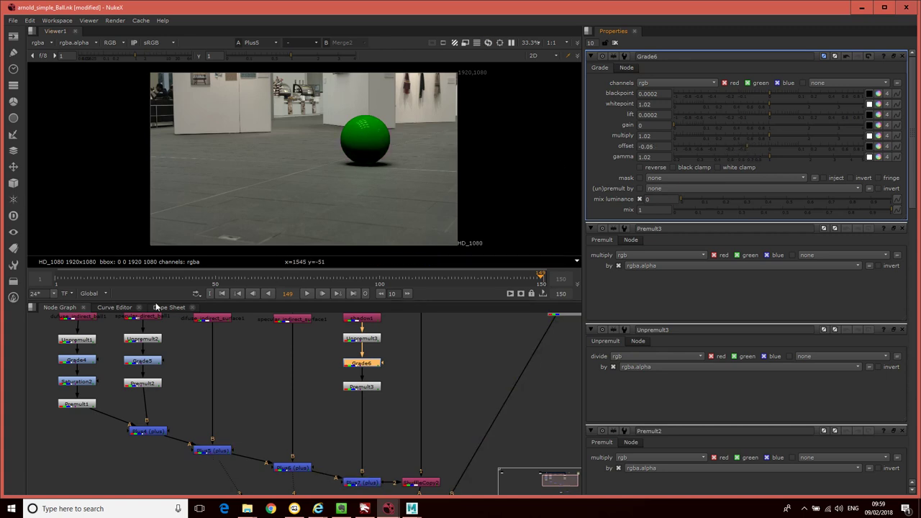
Set the offset of Grade4 in the ball's diffuse branch to 0.026.
double_click(85, 361)
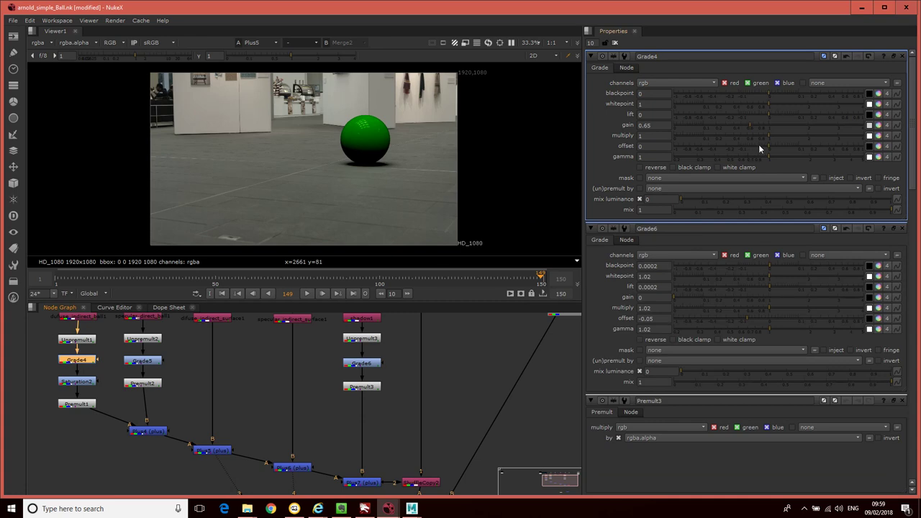
drag(773, 151, 784, 146)
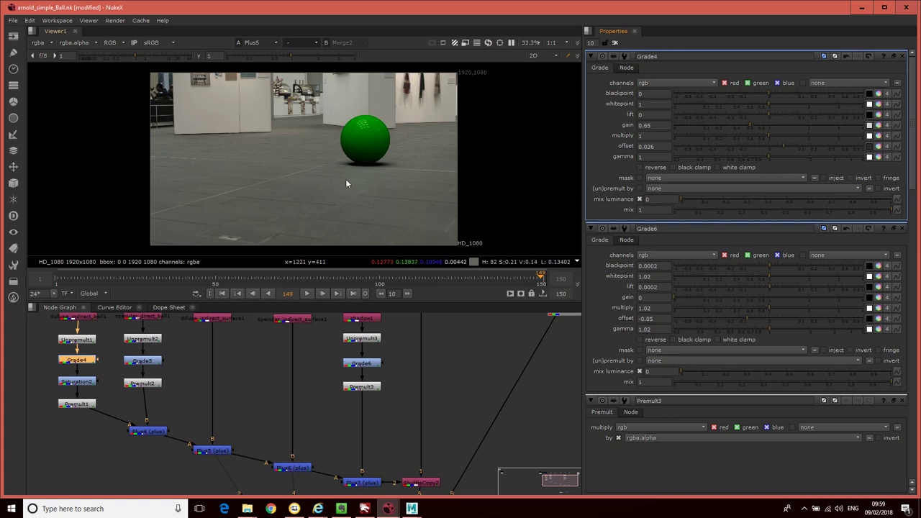
Fine-tune the offsets of the two grades to -0.045 on the shadow's Grade6 and 0.026 on the ball's Grade4.
double_click(367, 364)
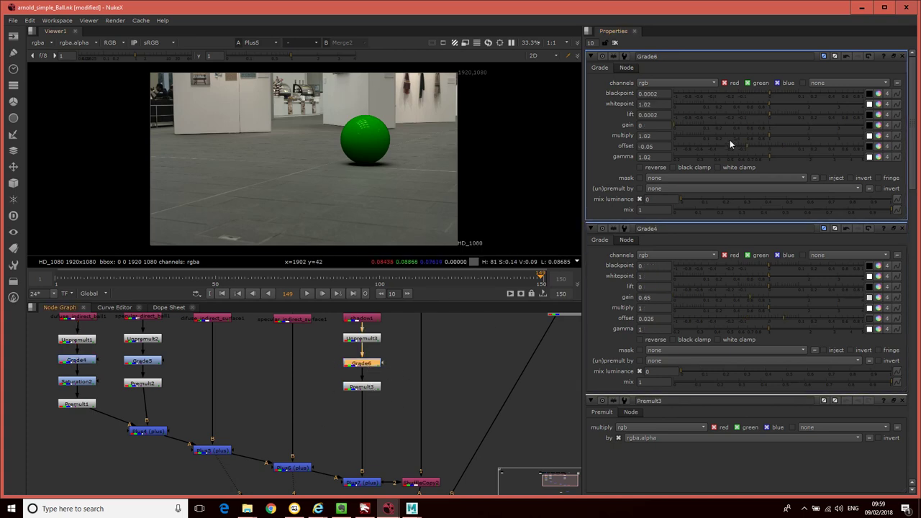
drag(752, 149, 749, 148)
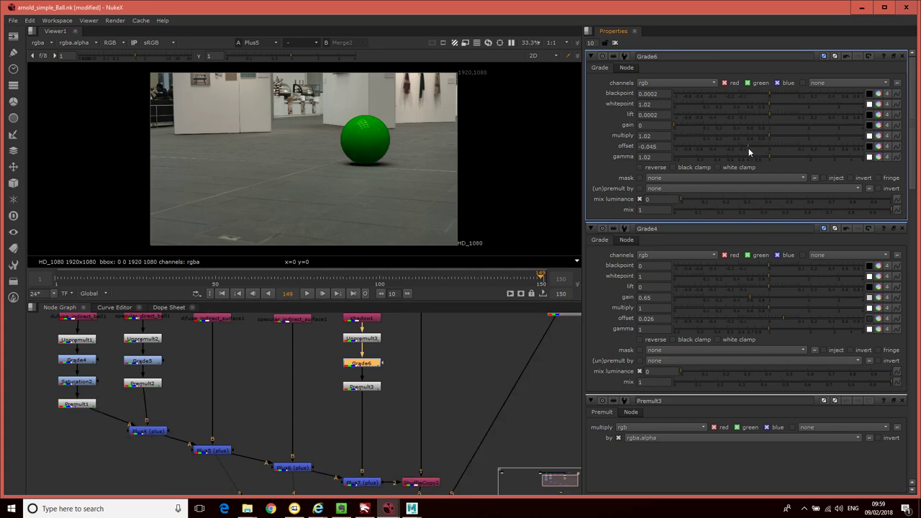
drag(747, 145, 749, 145)
double_click(76, 361)
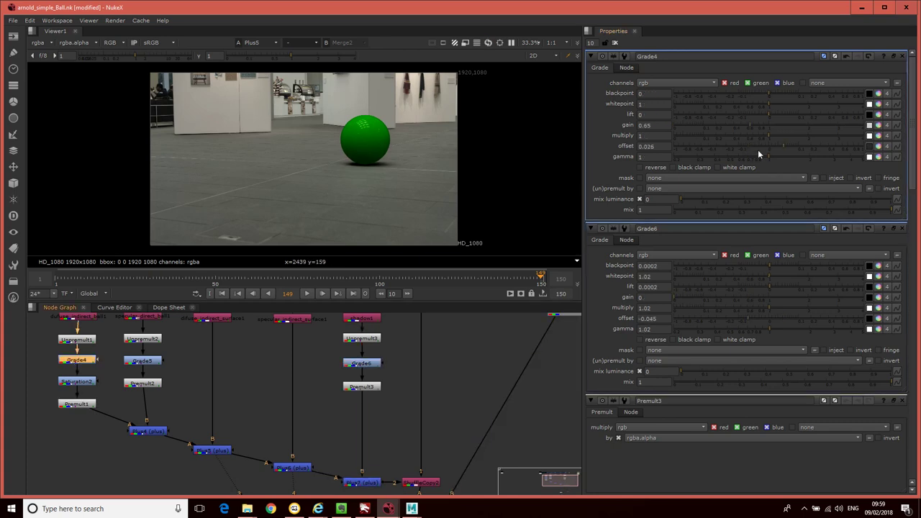
drag(786, 146, 785, 146)
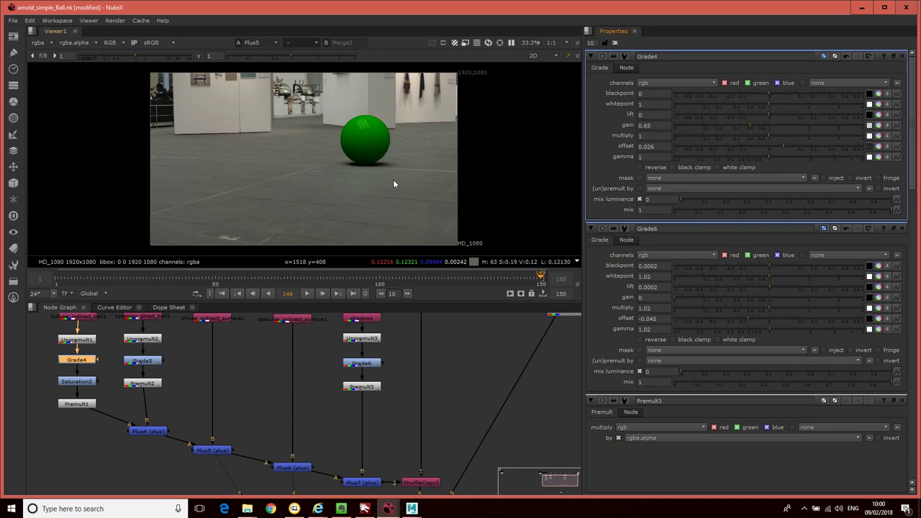
In the specular_indirect_surface1 shuffle, feed the alpha output from the alpha channel of in 2 rgba.
double_click(292, 319)
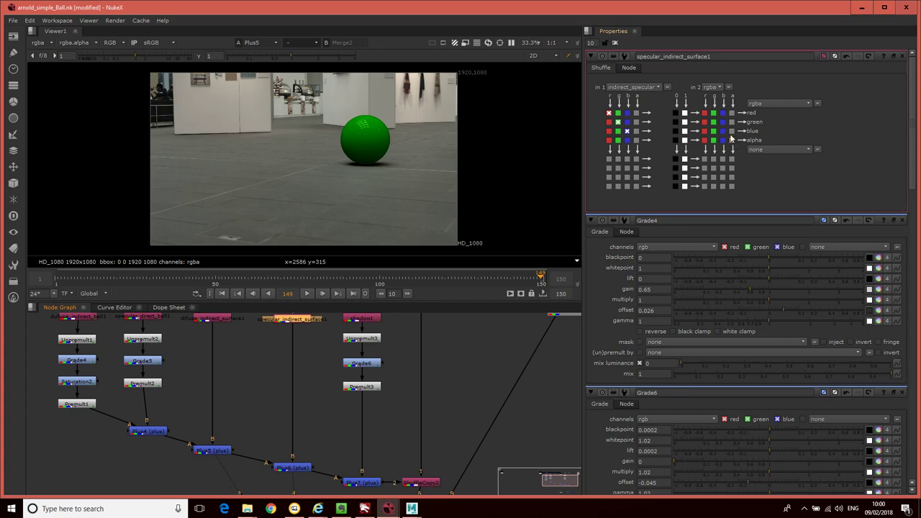
click(732, 142)
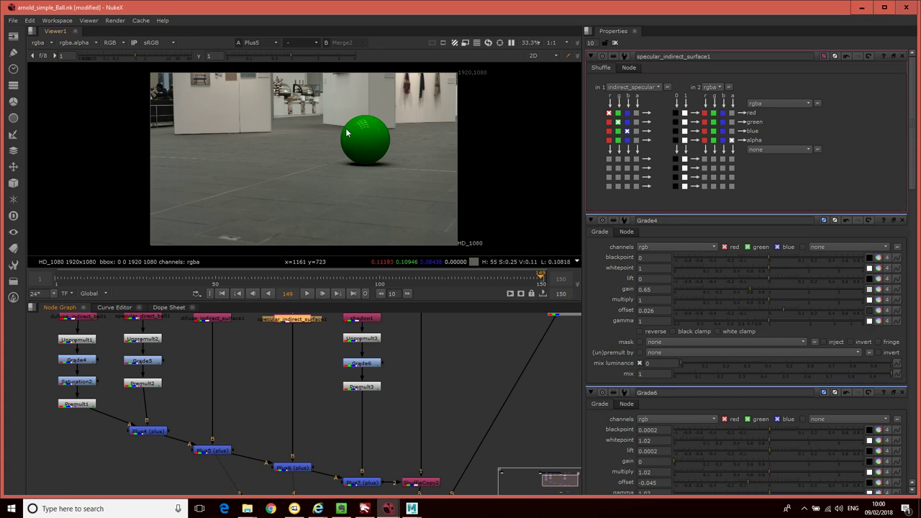
View Read3's depth layer with depth.Z as the alpha channel, and lower the viewer gain until the depth gradient shows.
mouse_move(321, 382)
middle_down()
mouse_move(344, 405)
mouse_move(390, 420)
middle_up()
middle_drag(313, 401, 357, 421)
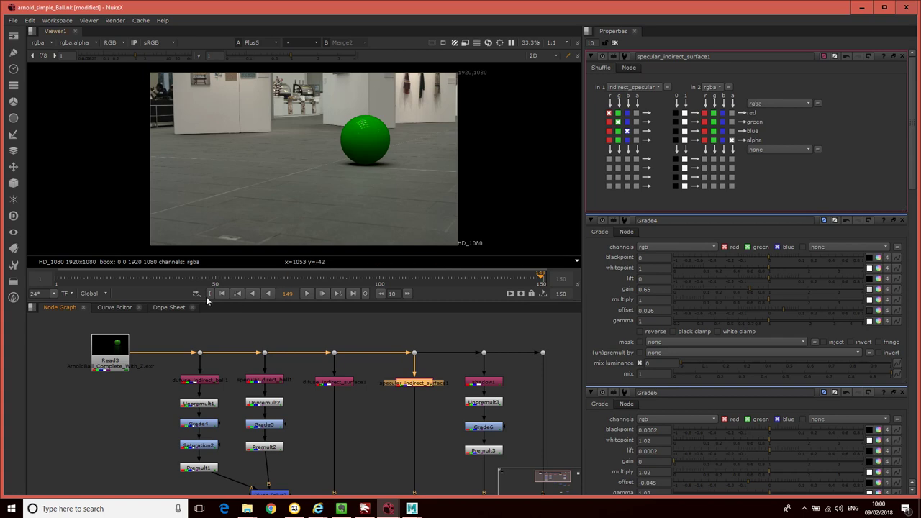
click(122, 361)
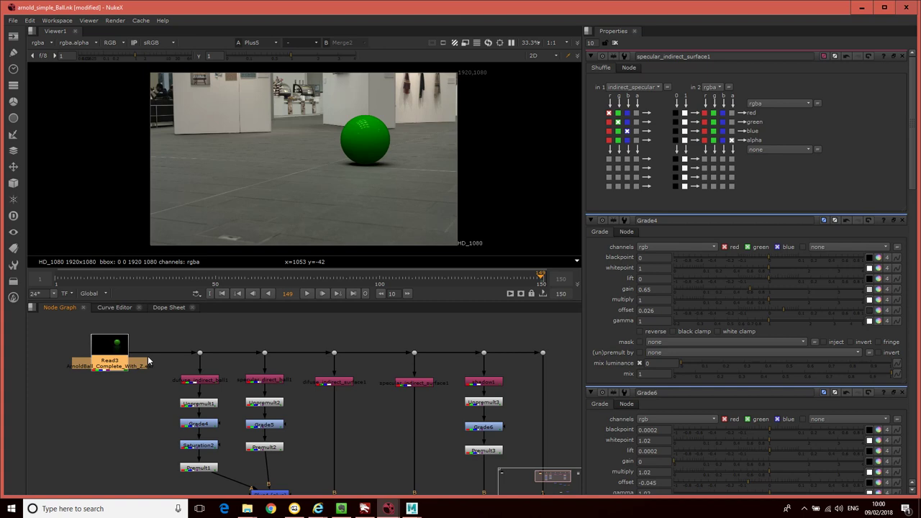
key(1)
click(52, 43)
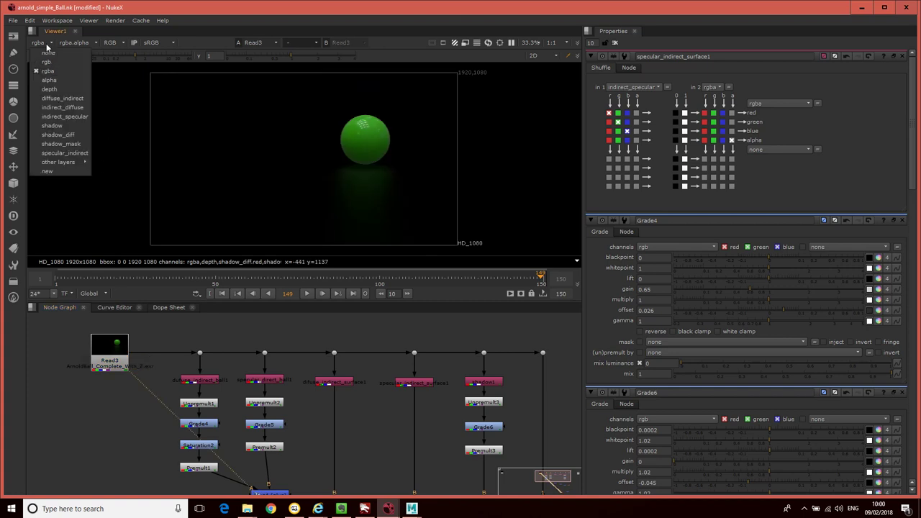
click(54, 88)
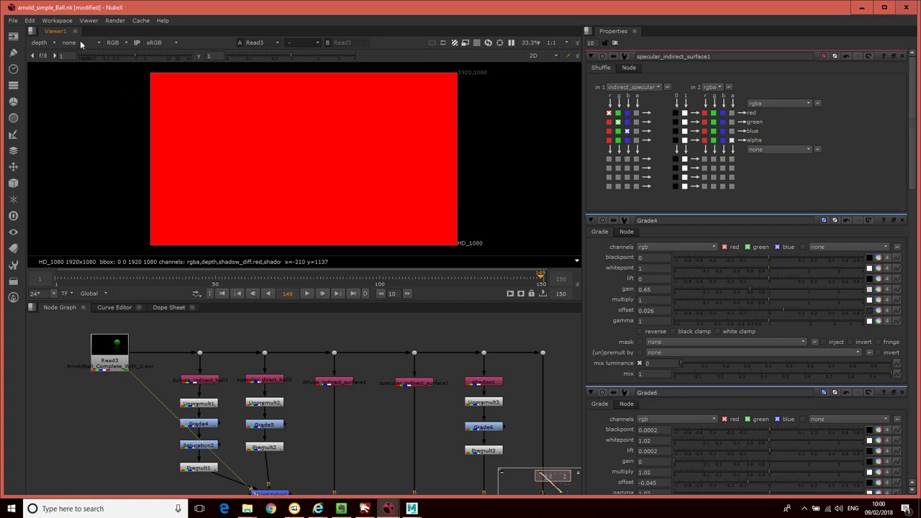
click(83, 42)
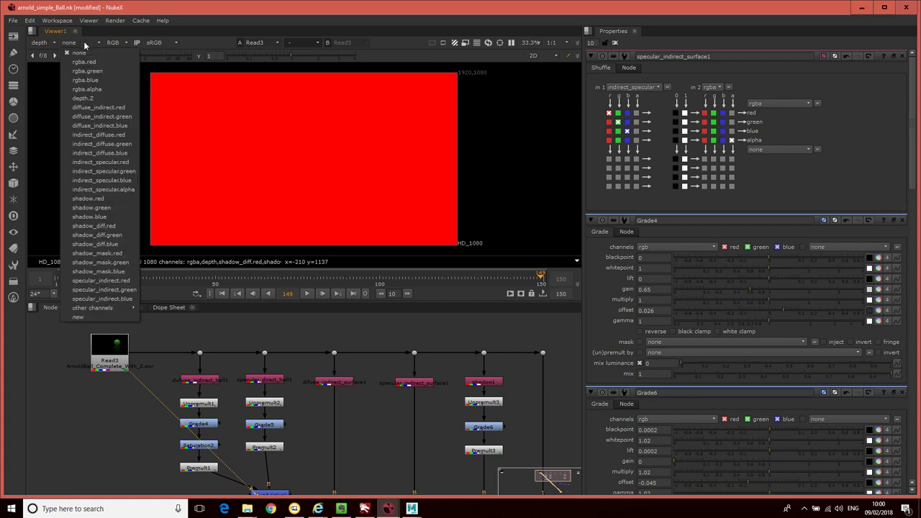
click(83, 98)
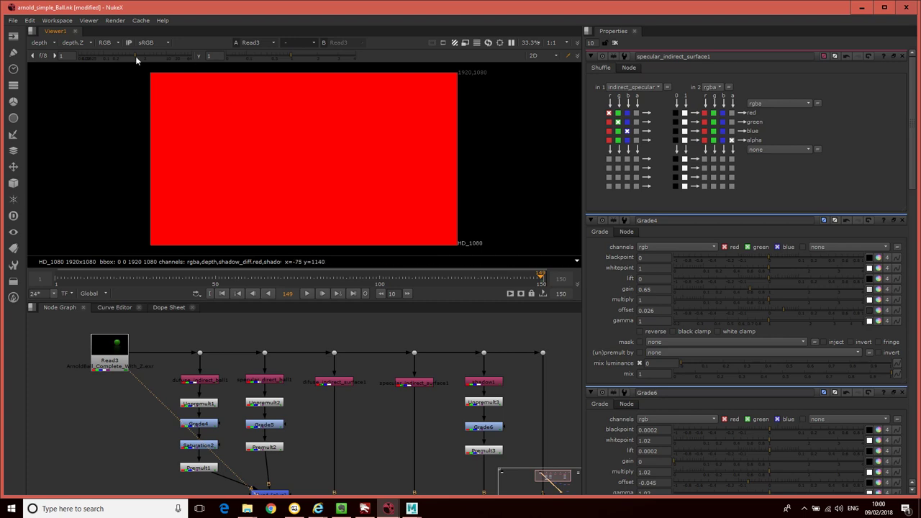
mouse_move(133, 55)
mouse_down()
mouse_move(75, 59)
mouse_move(136, 64)
mouse_up()
mouse_move(118, 54)
mouse_down()
mouse_move(163, 59)
mouse_move(111, 52)
mouse_move(32, 65)
mouse_move(32, 57)
mouse_up()
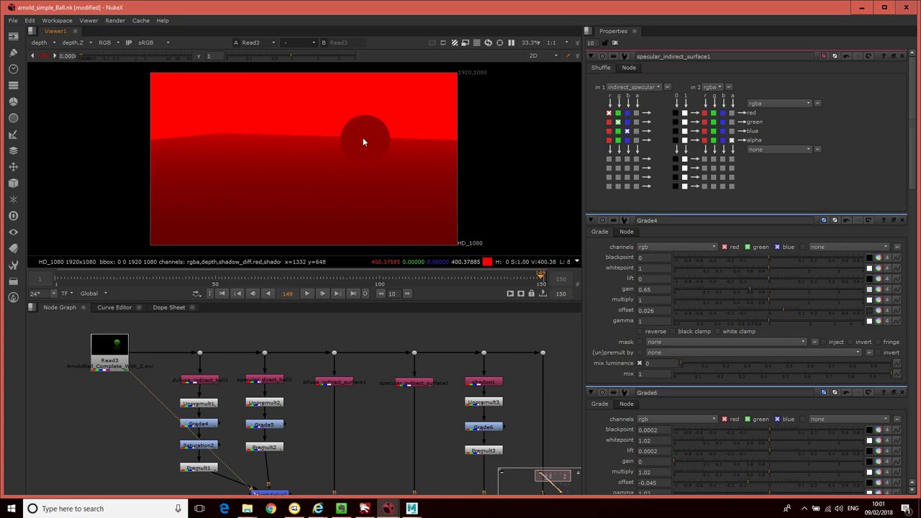
Switch to Maya to view the Arnold ball scene.
mouse_move(413, 509)
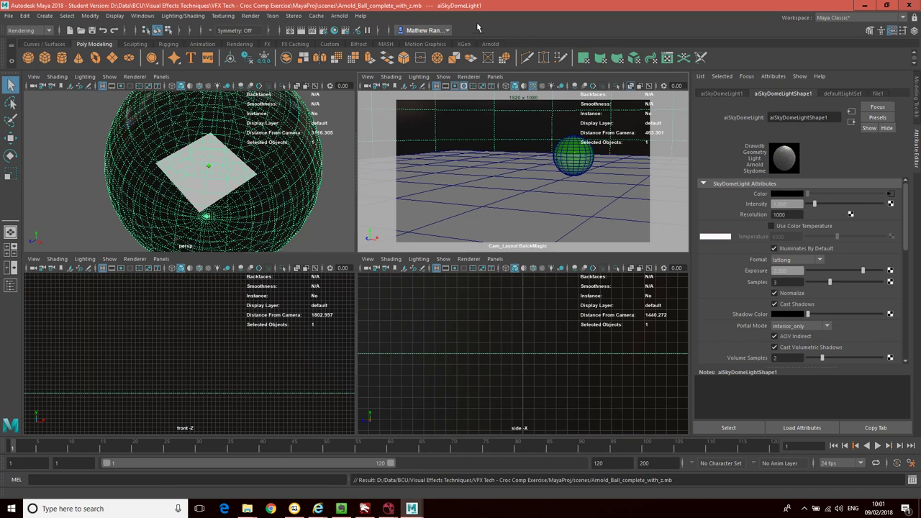
Open the render settings and examine the available AOVs in the Arnold AOV browser.
click(323, 30)
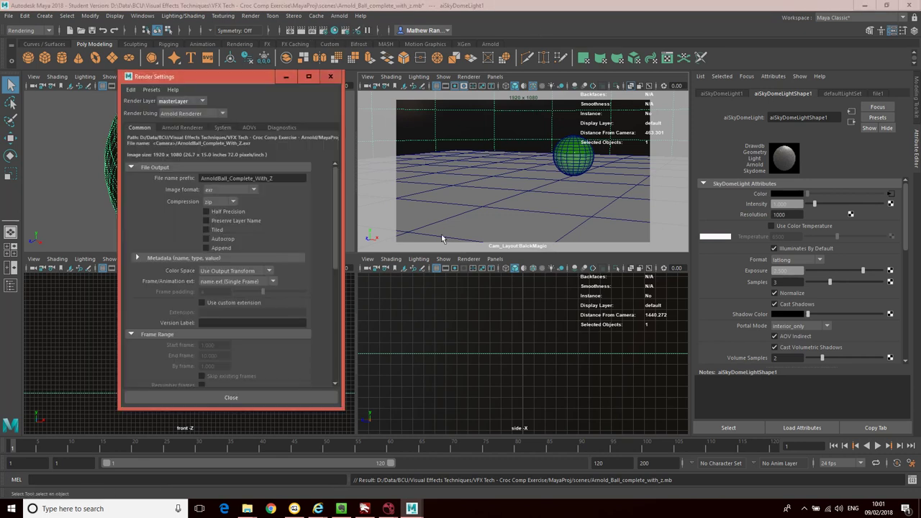
click(250, 128)
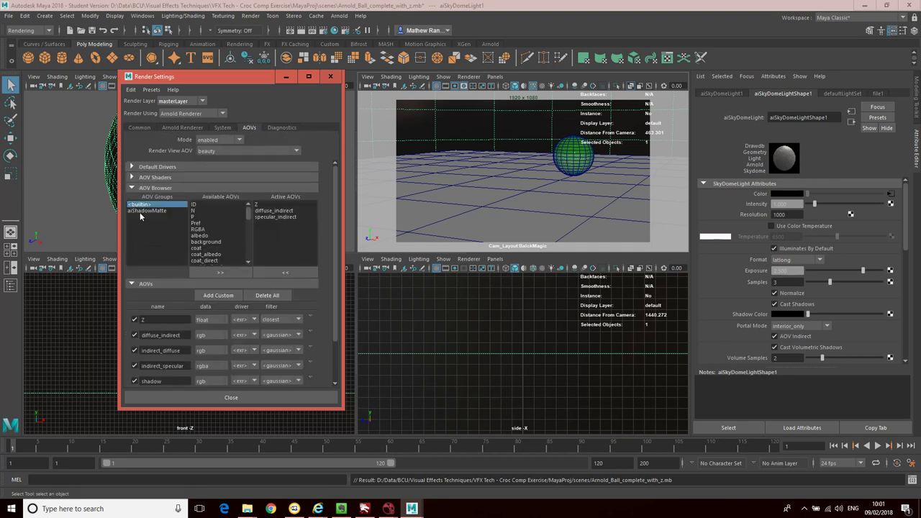
drag(251, 216, 250, 252)
scroll(249, 251, up, 10)
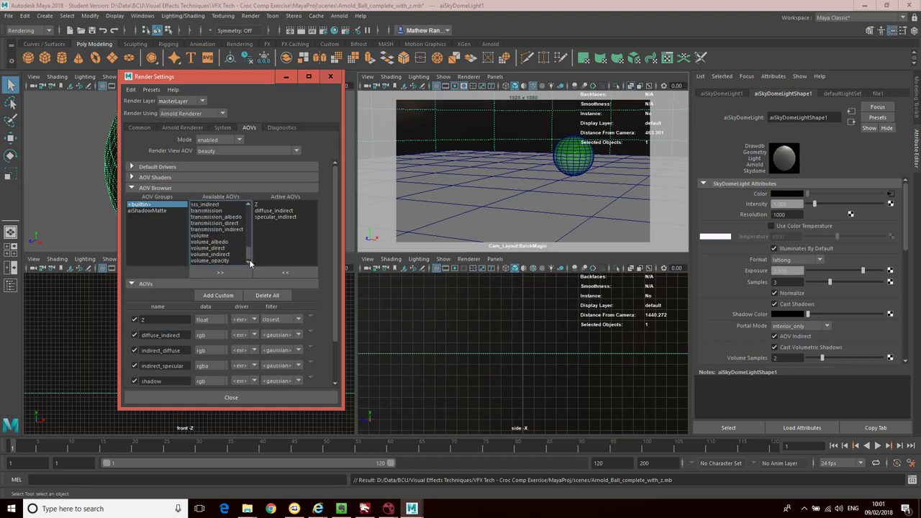
Remove Z from the active AOVs, add it back, and close the render settings.
click(266, 206)
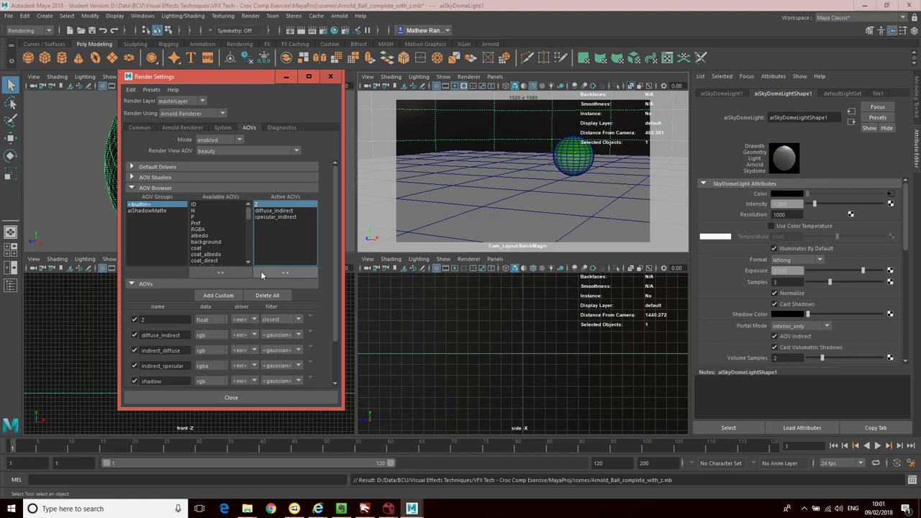
click(272, 272)
click(205, 236)
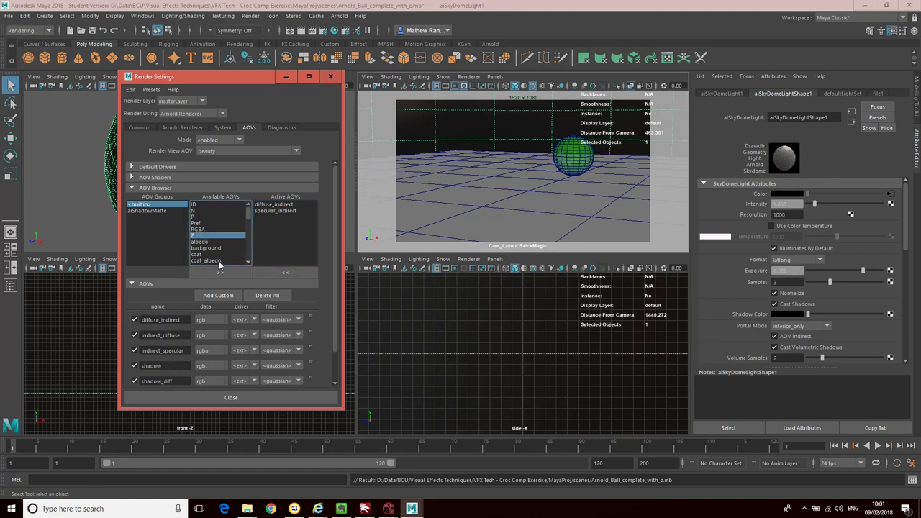
click(221, 273)
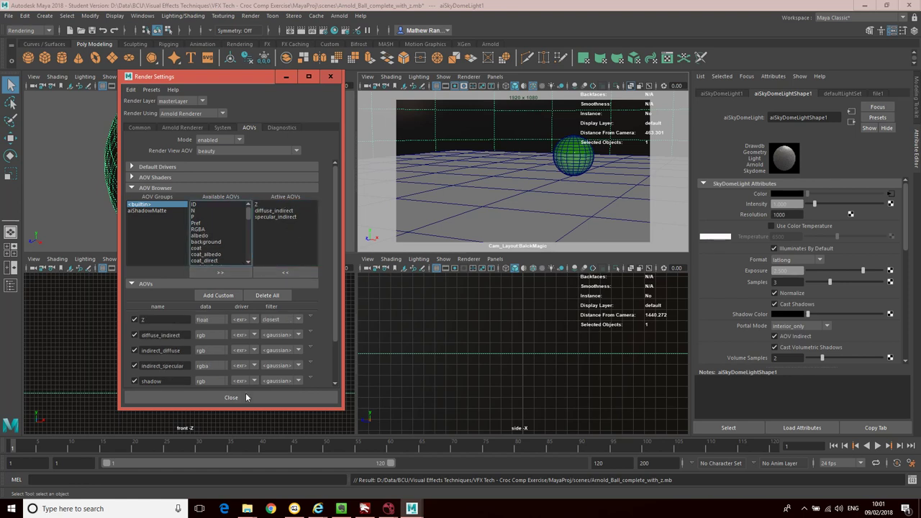
click(330, 76)
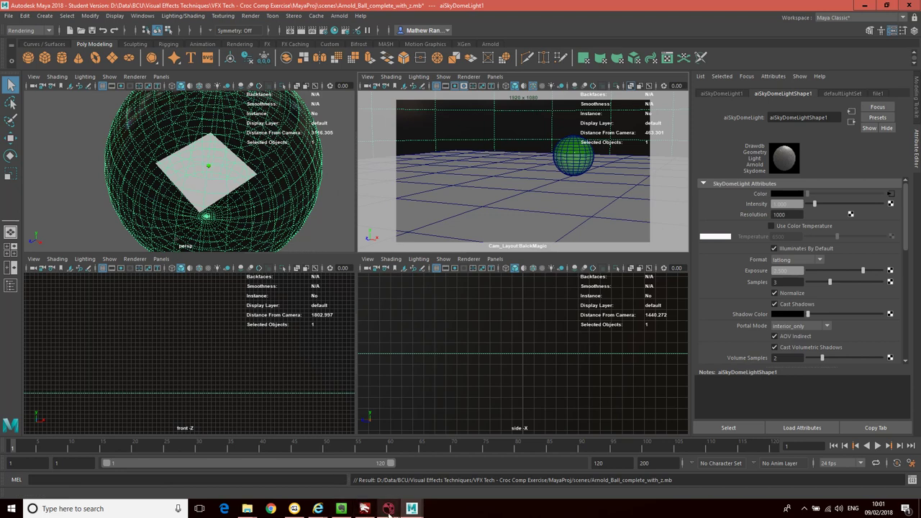
Switch to NukeX and reset the viewer gain to 1.
mouse_move(387, 509)
click(431, 462)
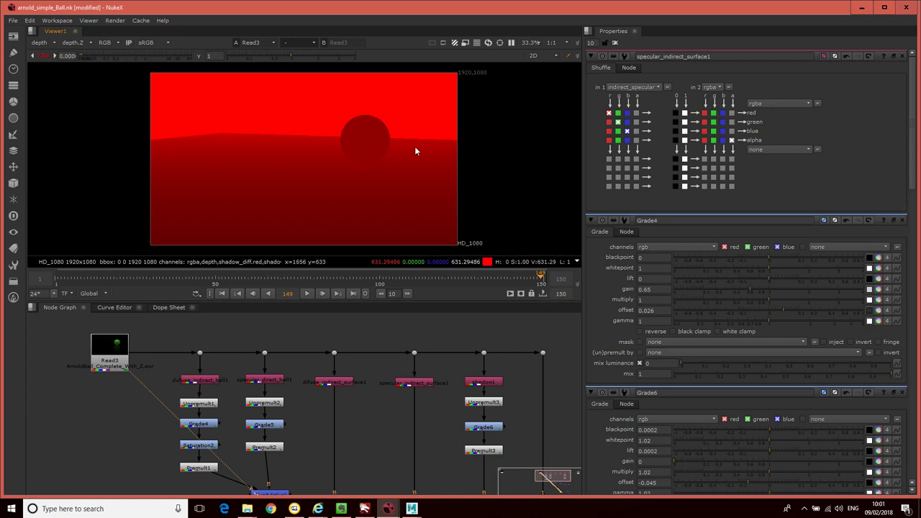
click(147, 60)
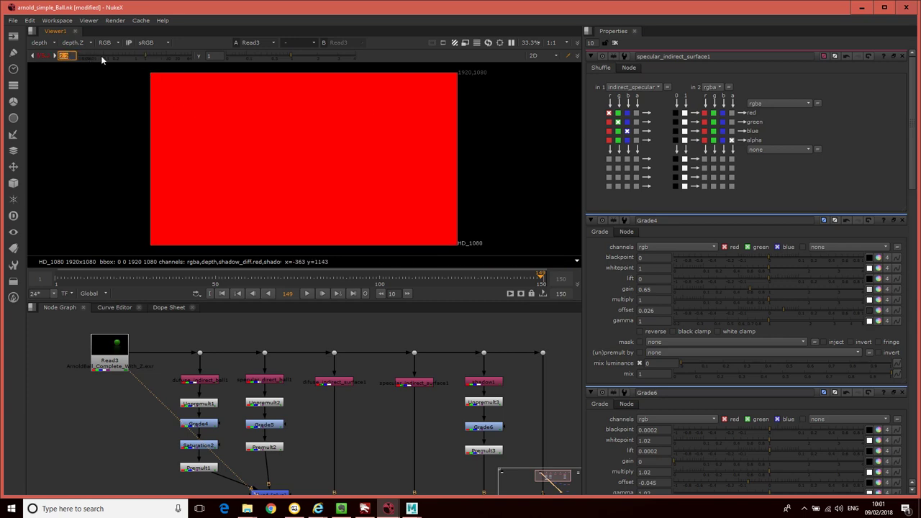
text(1)
key(Return)
Align Merge2 beneath ShuffleCopy2 and show its output in the viewer with the rgba layer instead of depth.
middle_drag(424, 420, 353, 384)
click(384, 444)
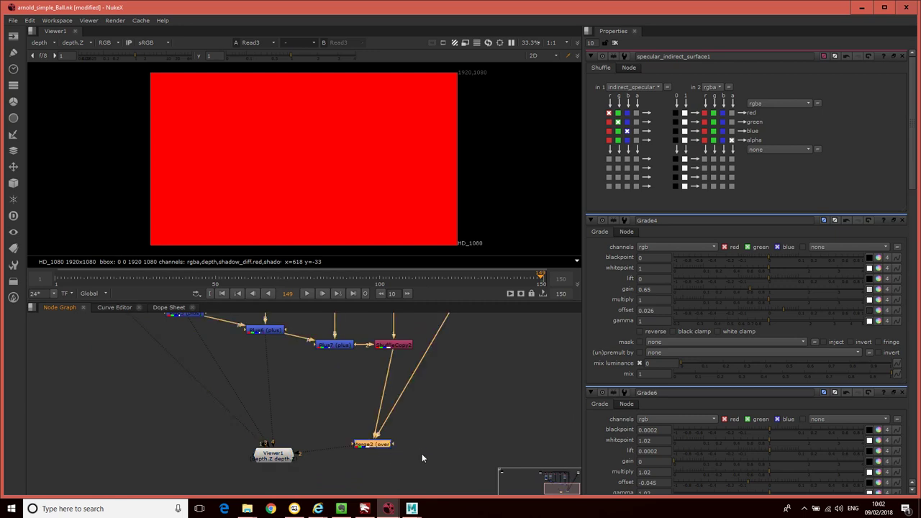
middle_drag(418, 425, 417, 448)
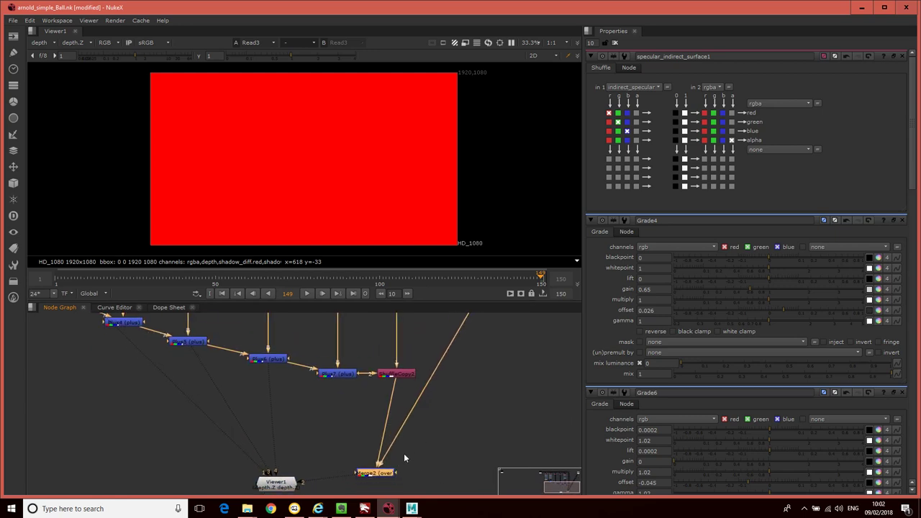
key(1)
drag(375, 473, 396, 471)
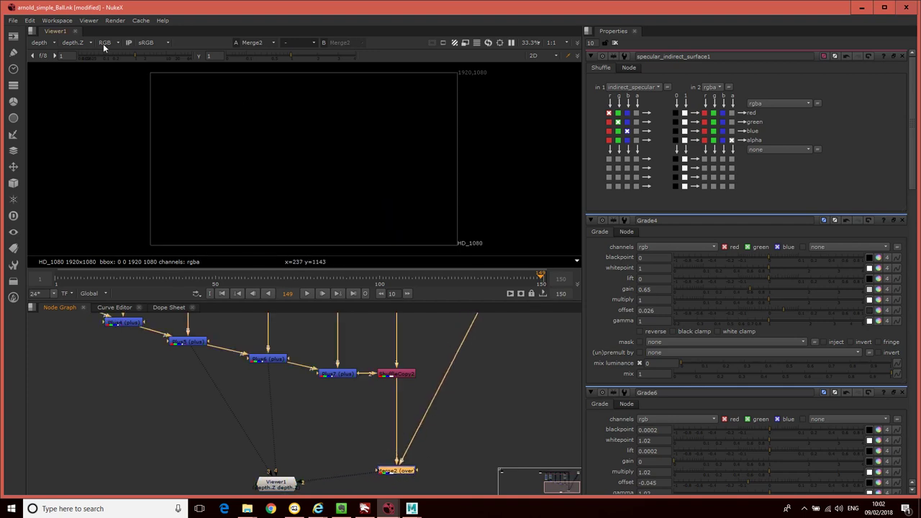
click(78, 43)
click(64, 53)
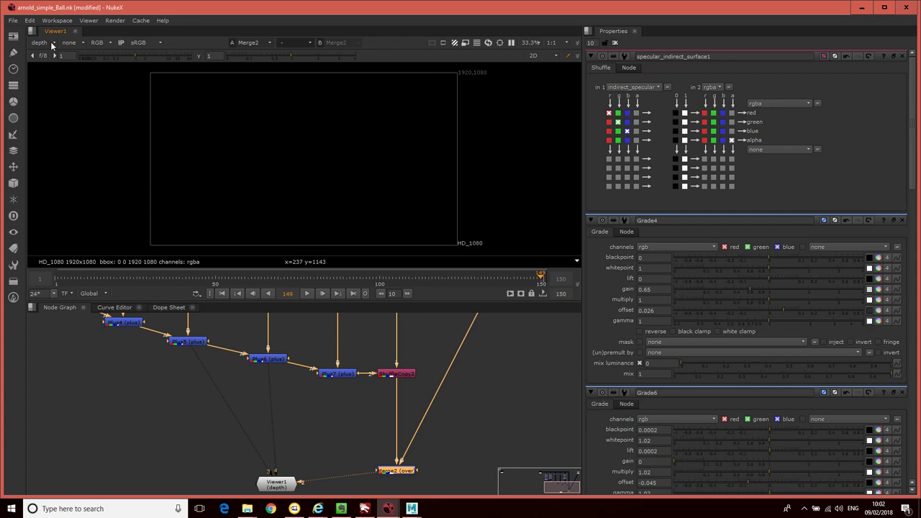
click(52, 45)
click(39, 71)
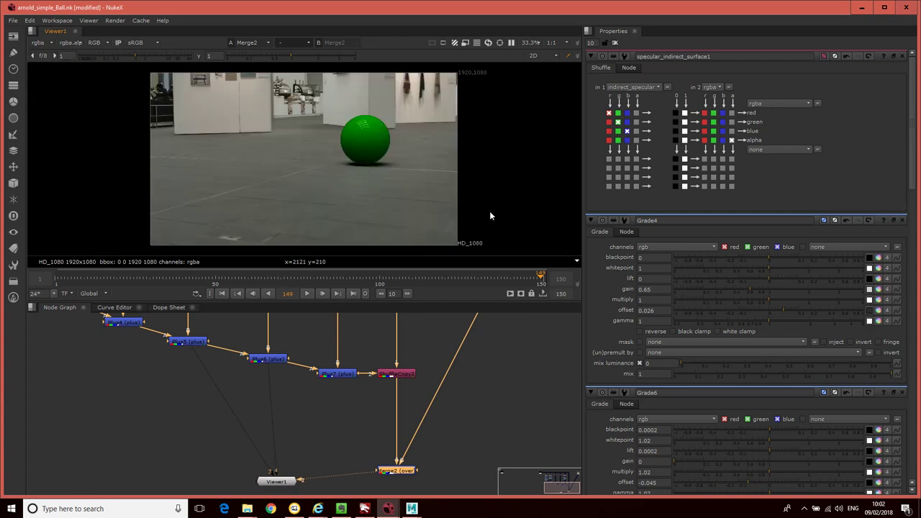
Insert a ZDefocus node between ShuffleCopy2 and Merge2, spacing the nodes apart vertically.
drag(404, 378, 405, 405)
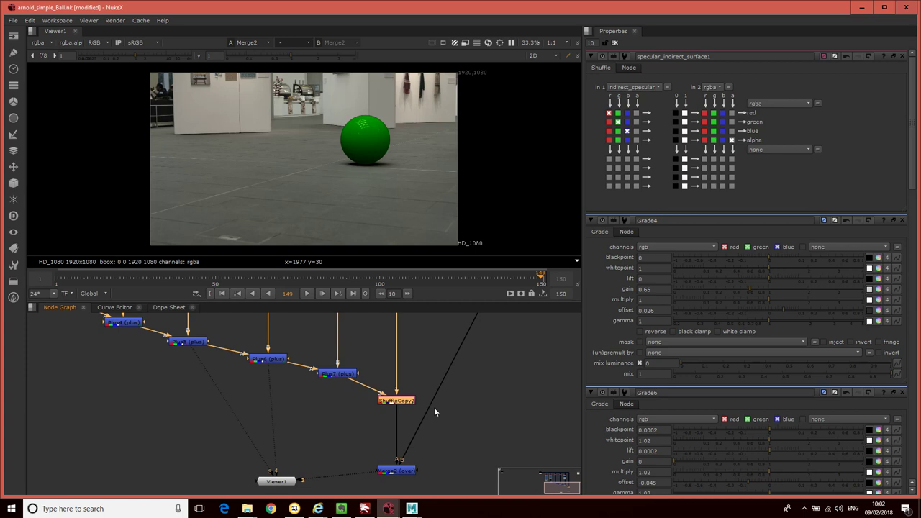
key(Tab)
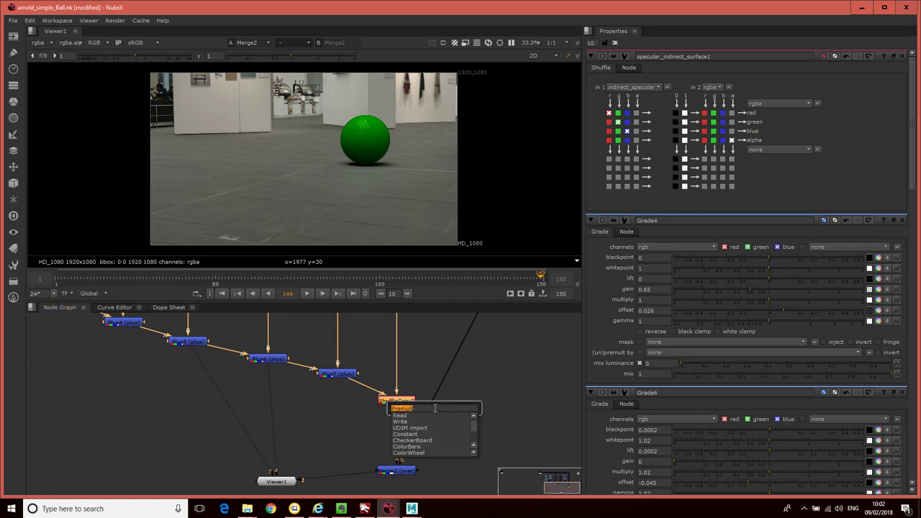
text(zd)
key(Down)
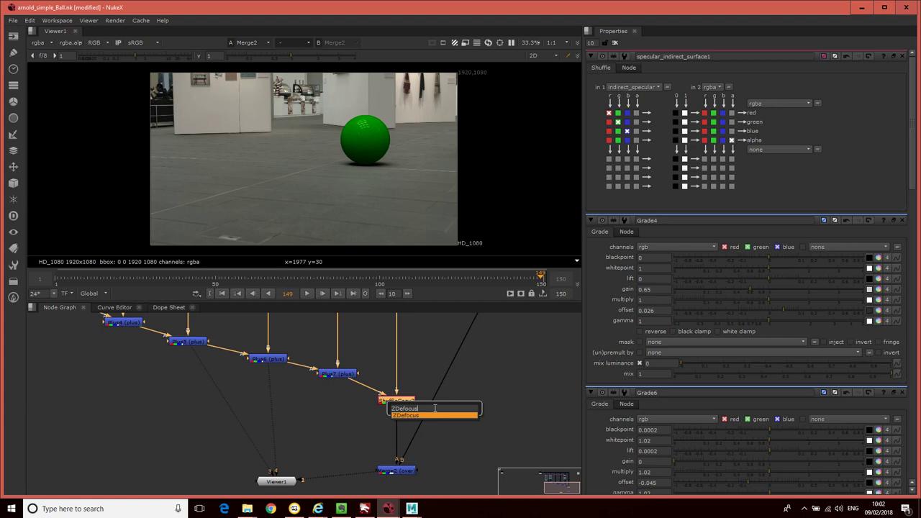
key(Return)
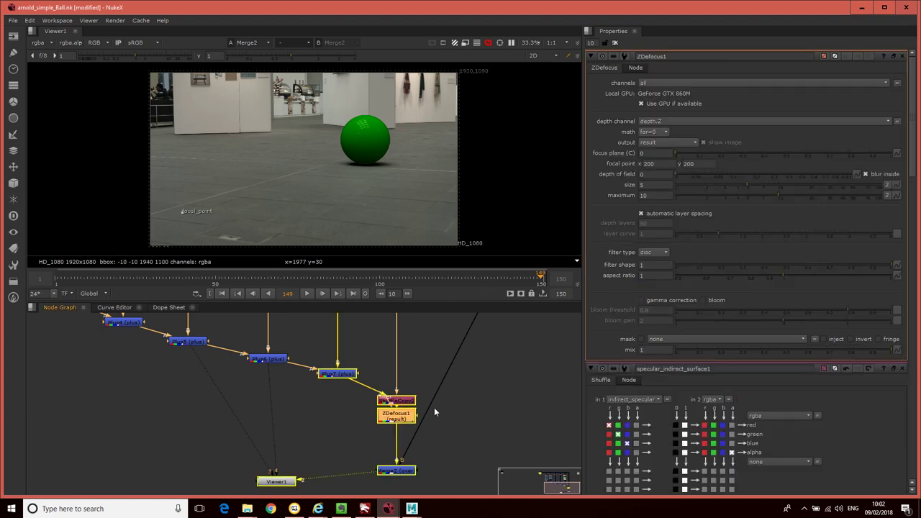
drag(400, 417, 396, 480)
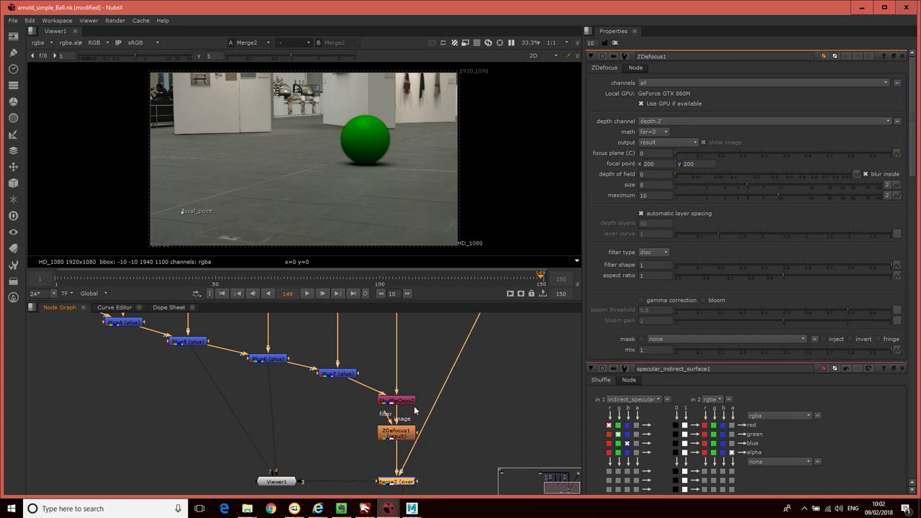
click(416, 414)
click(405, 404)
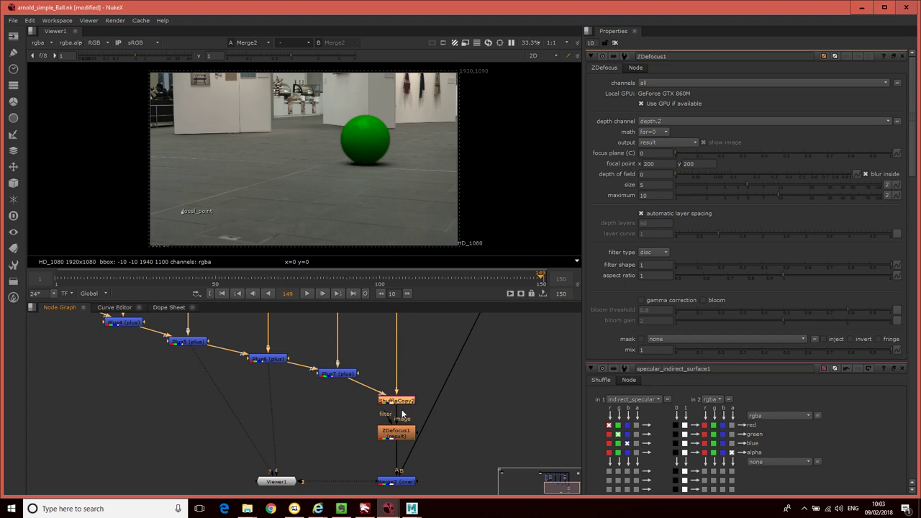
Preview ZDefocus1 with its output set to focal plane setup, and return the output to result.
click(399, 436)
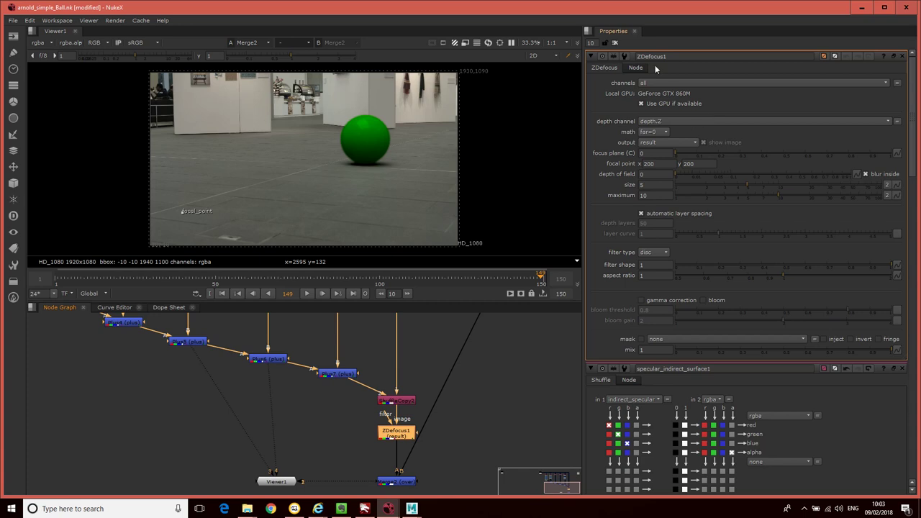
click(653, 142)
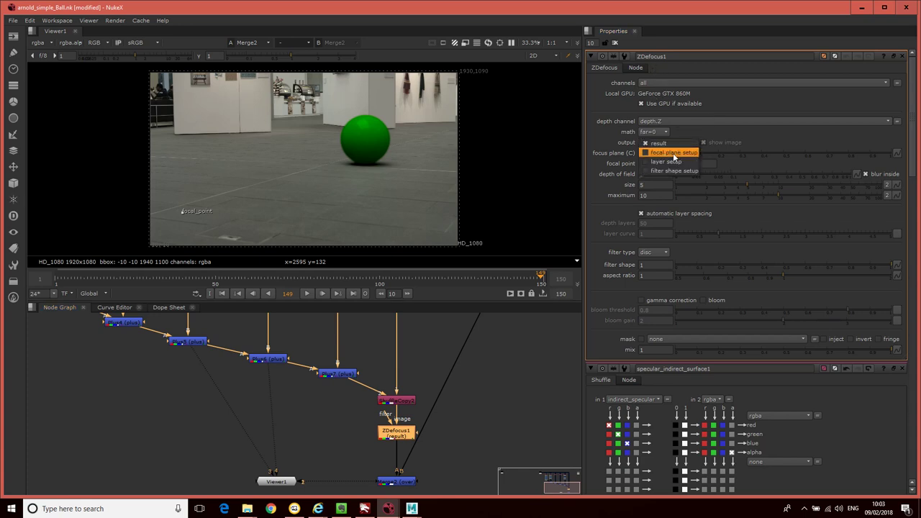
click(674, 152)
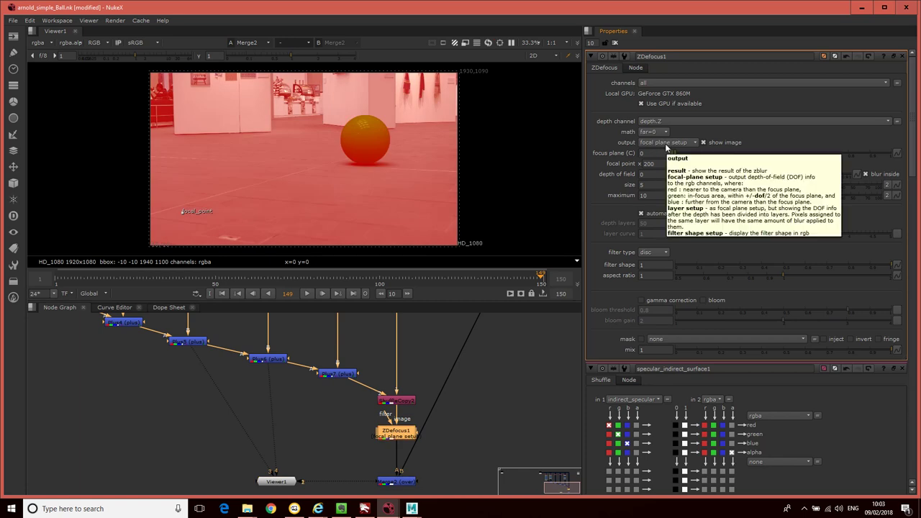
click(665, 143)
click(661, 134)
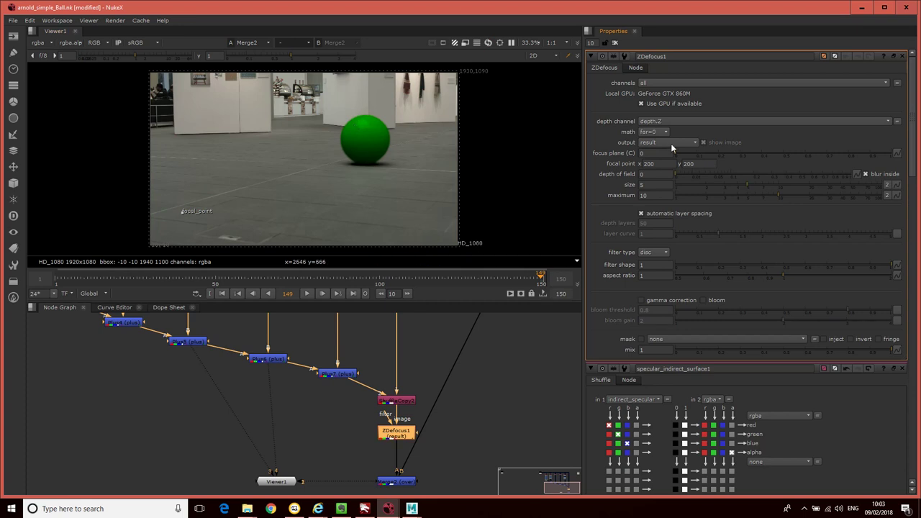
mouse_move(671, 147)
Toggle ZDefocus1 off and on to compare the image with and without the defocus.
key(d)
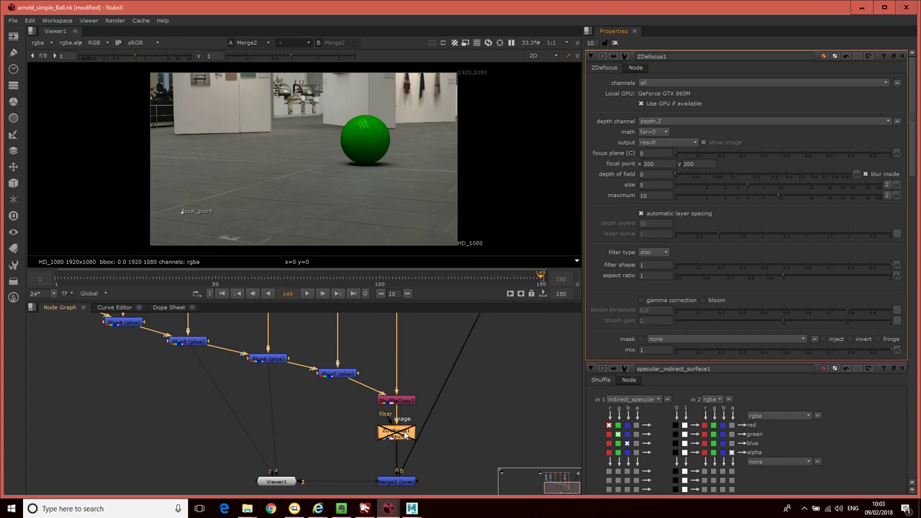
key(d)
key(d)
key(d)
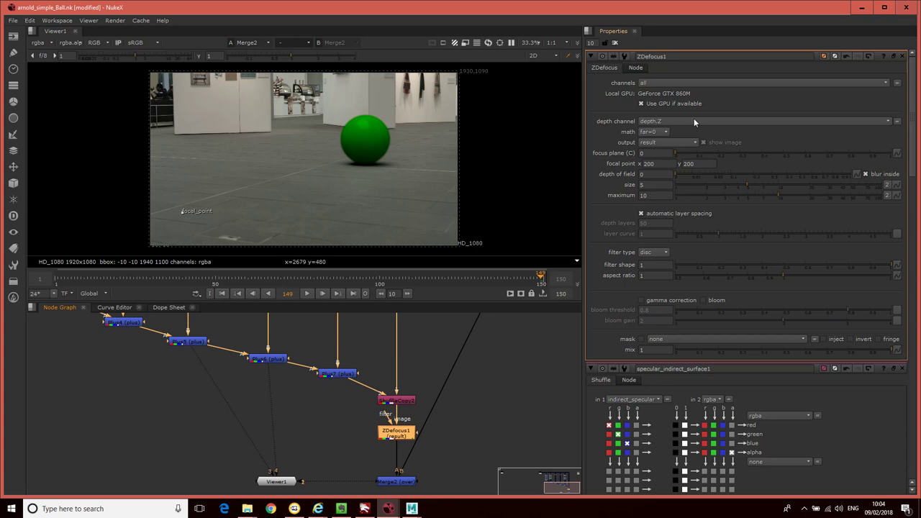
Set ZDefocus1's output to focal plane setup.
click(659, 143)
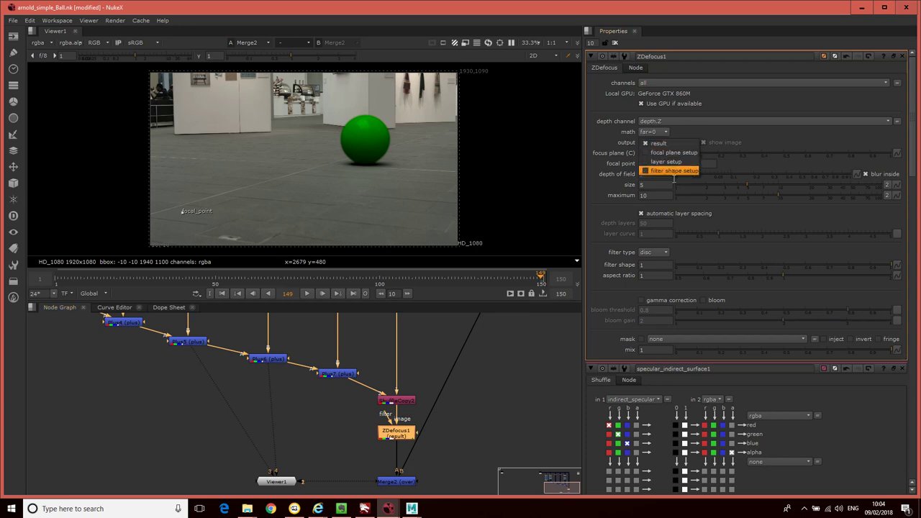
click(664, 152)
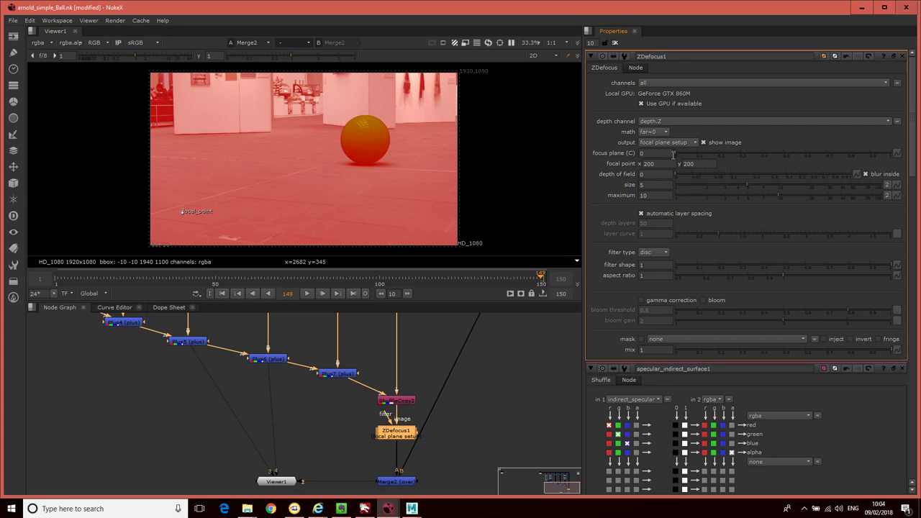
click(658, 153)
Reopen ZDefocus1's properties and move its focal point onto the green ball, at about x 1386, y 696.
click(903, 56)
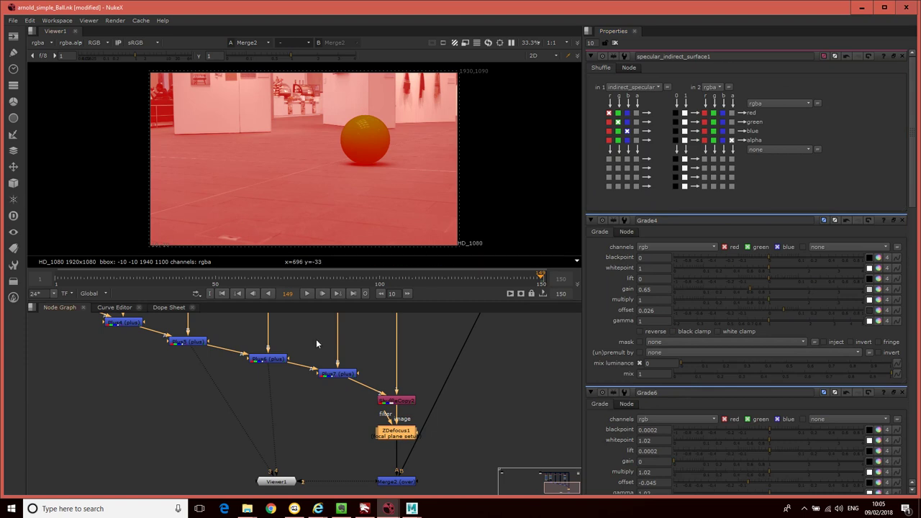
double_click(403, 434)
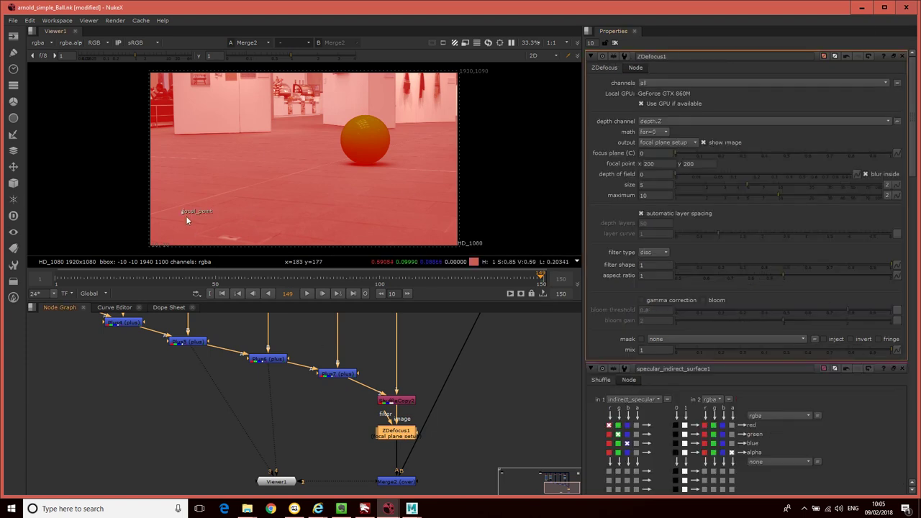
mouse_move(182, 214)
mouse_down()
mouse_move(283, 200)
mouse_move(372, 131)
mouse_up()
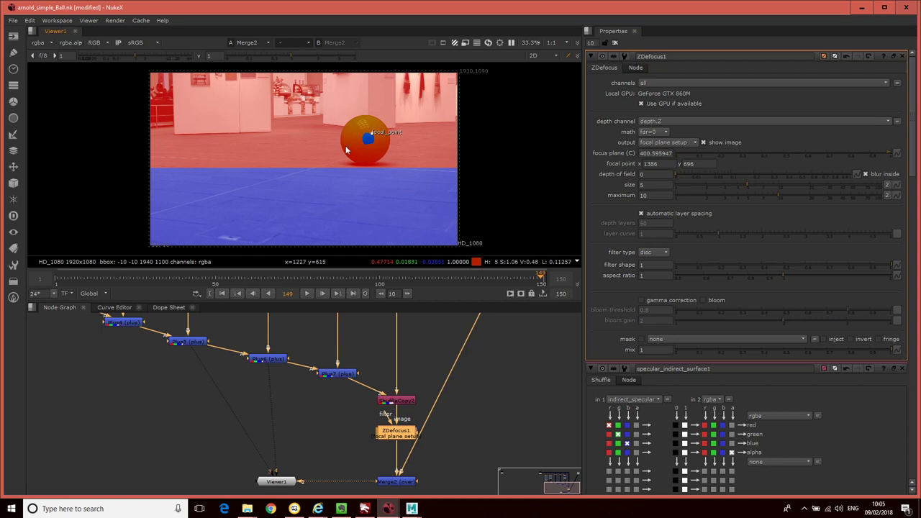
Raise ZDefocus1's depth of field to 0.012 to widen the in-focus area on the ball.
scroll(355, 135, up, 8)
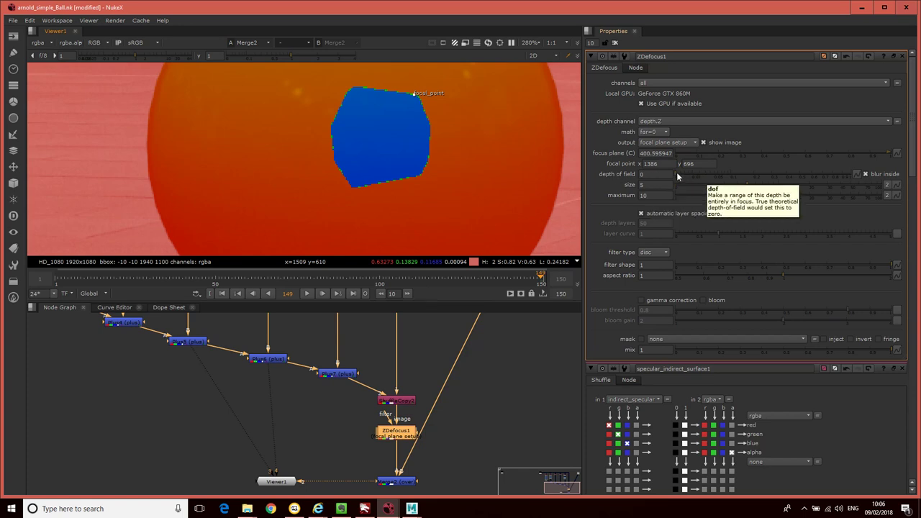
drag(676, 172, 694, 173)
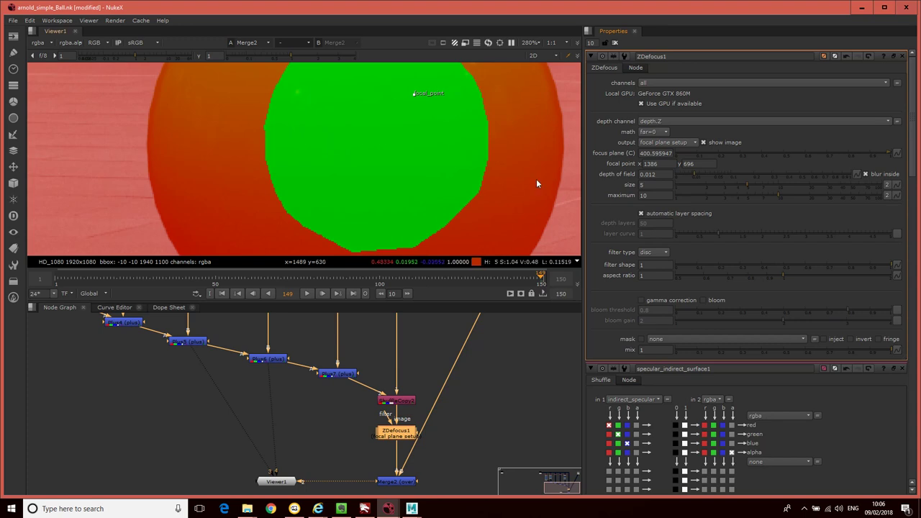
scroll(513, 171, down, 7)
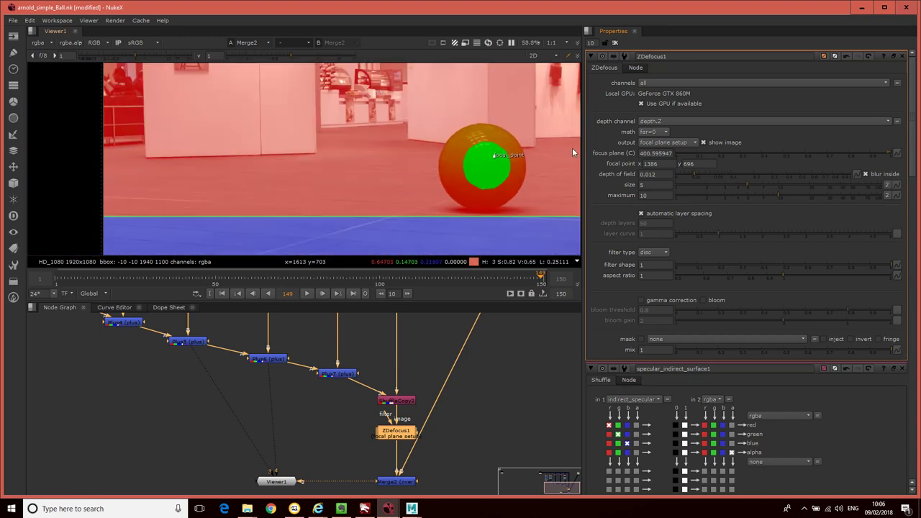
Set ZDefocus1's output to result and inspect the defocused ball up close.
click(676, 143)
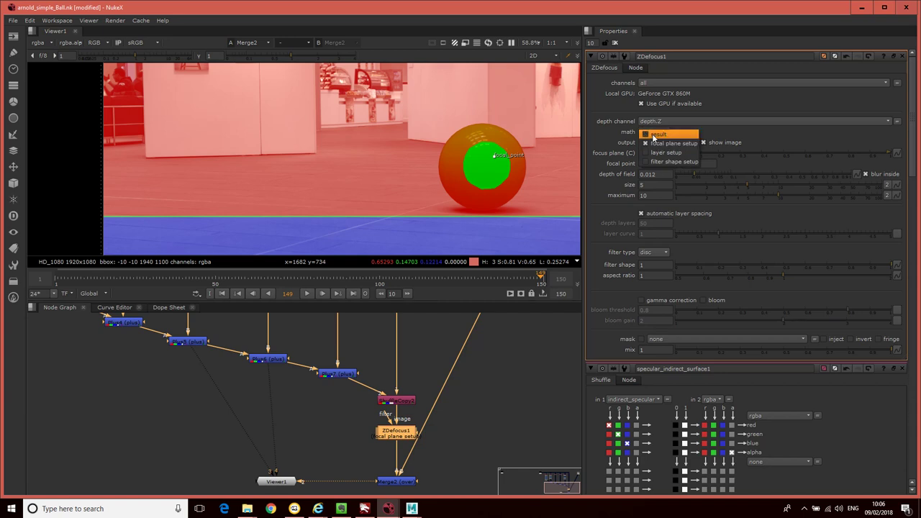
click(659, 135)
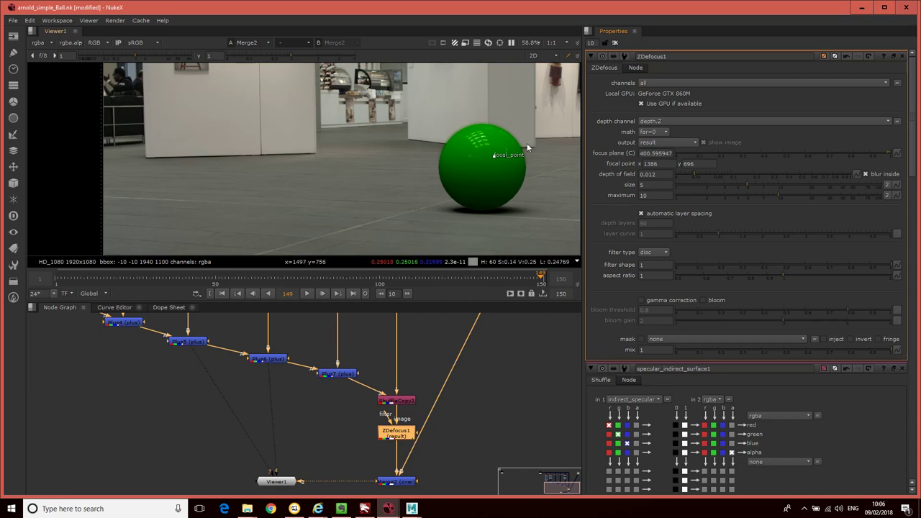
scroll(521, 148, up, 4)
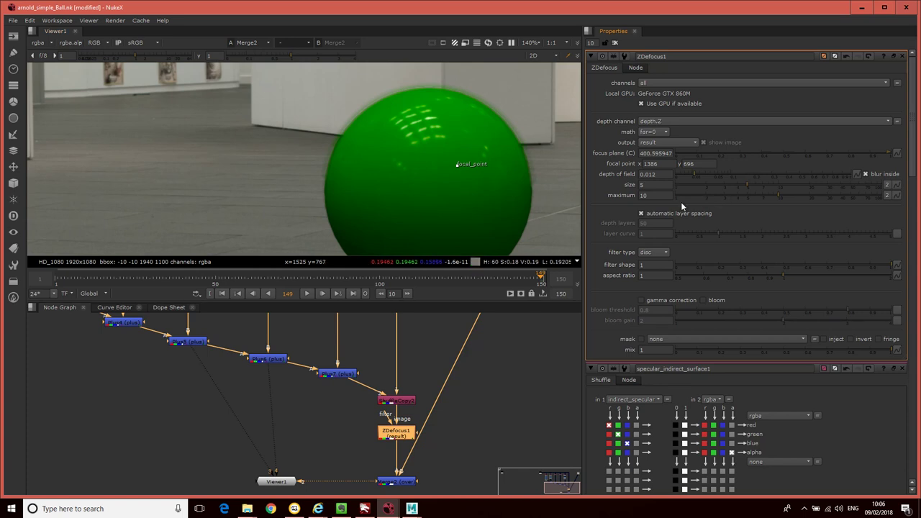
Reduce ZDefocus1's size to 3 and then 1, and inspect the ball's edges at different magnifications.
scroll(662, 190, down, 1)
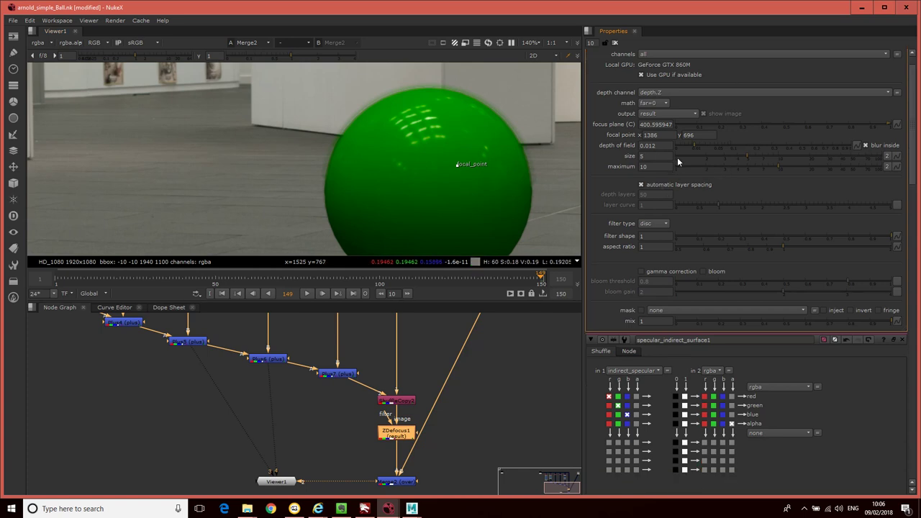
click(652, 155)
text(3)
key(Return)
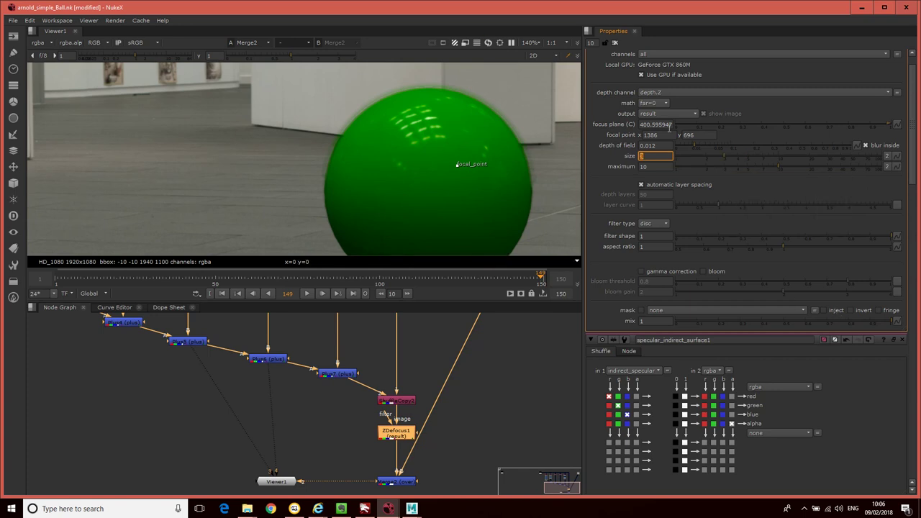
text(1)
key(Return)
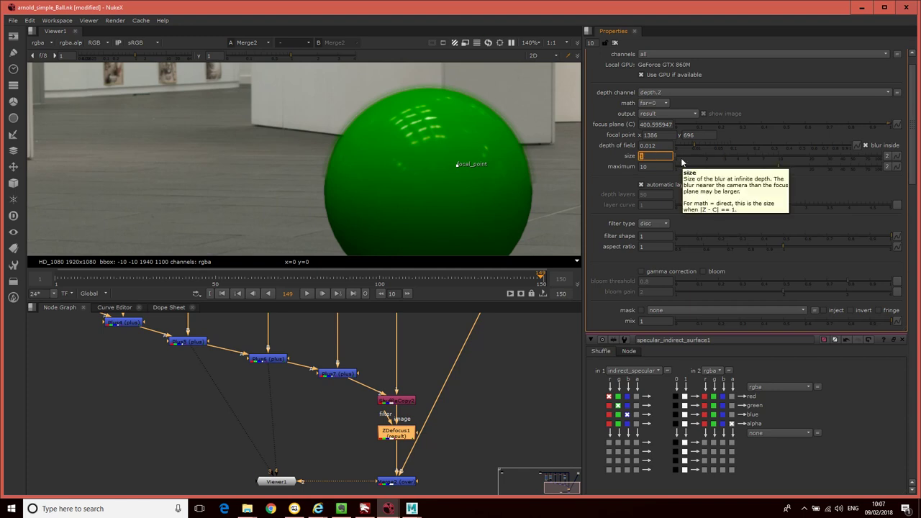
click(656, 155)
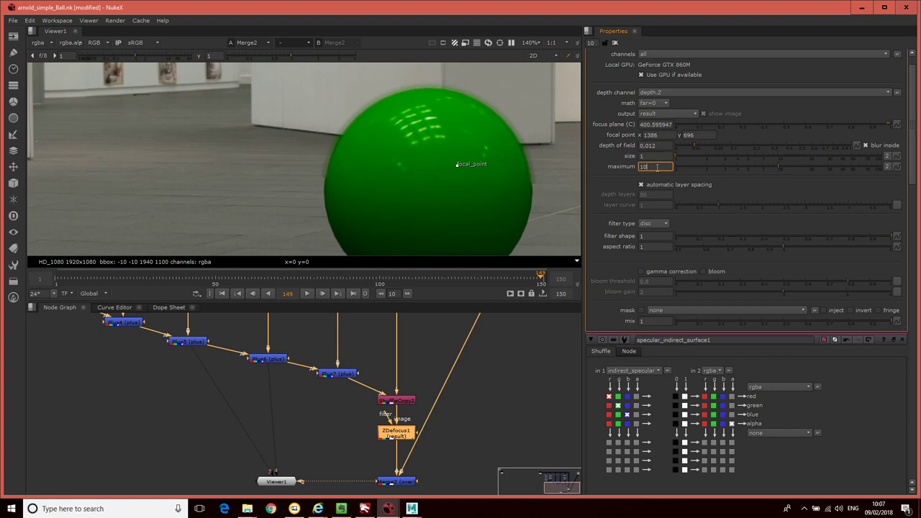
scroll(483, 156, down, 2)
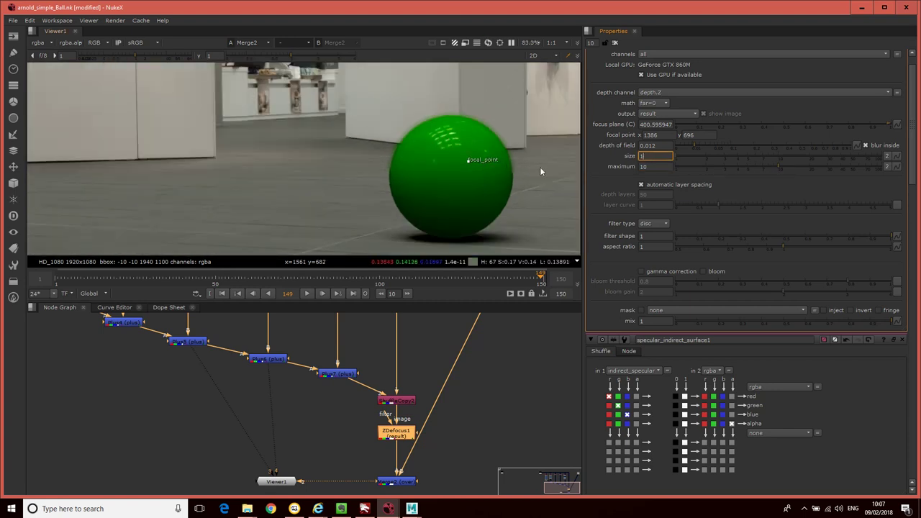
scroll(542, 169, down, 2)
scroll(543, 166, up, 6)
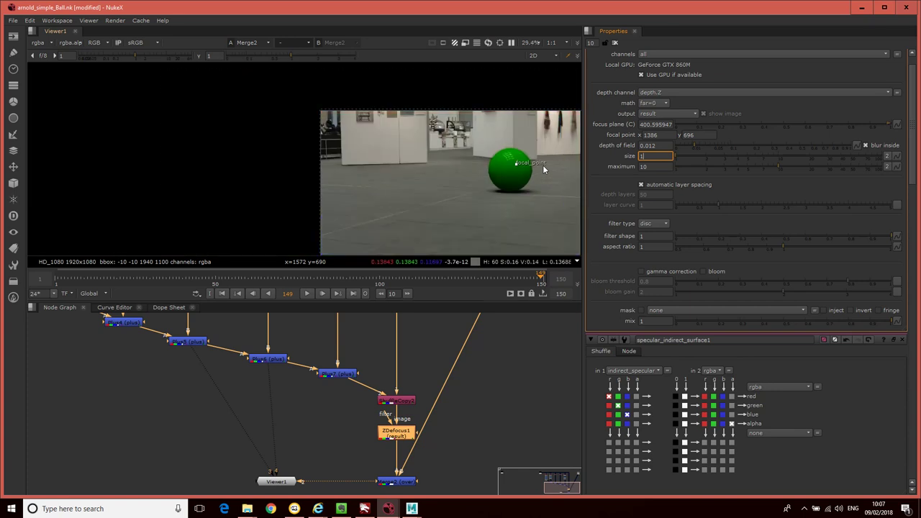
scroll(543, 168, down, 2)
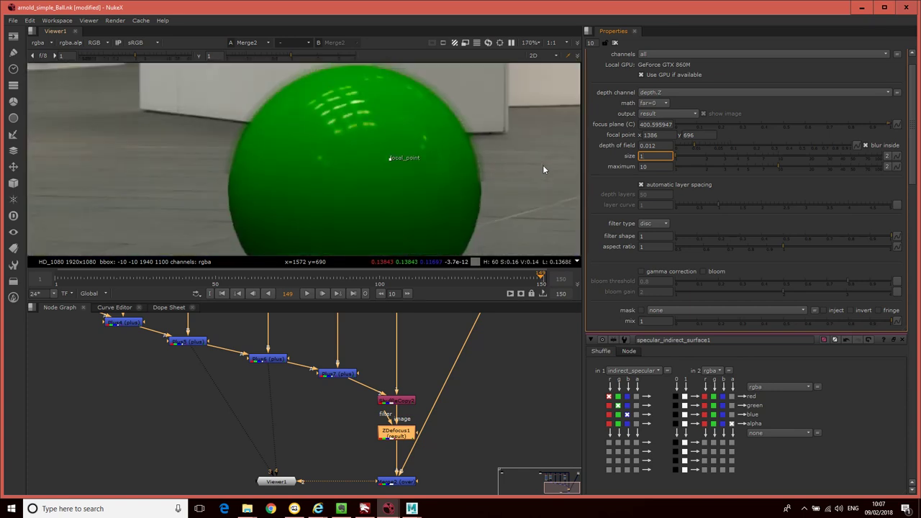
scroll(543, 169, down, 2)
Set ZDefocus1's math to depth and its output to focal plane setup.
click(408, 434)
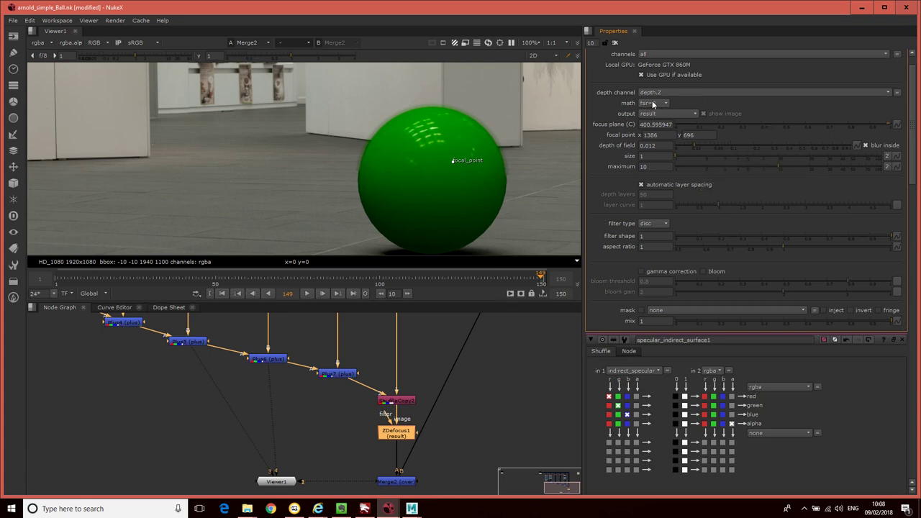
mouse_move(653, 103)
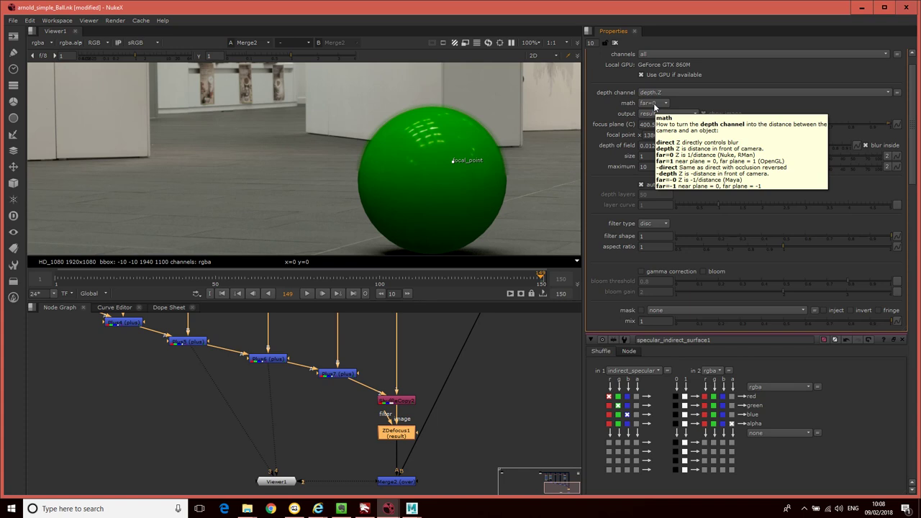
click(653, 103)
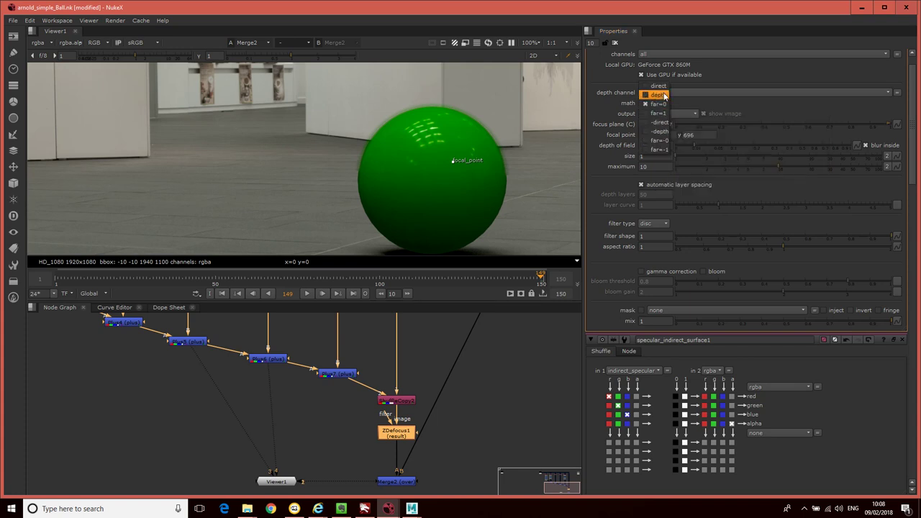
click(656, 95)
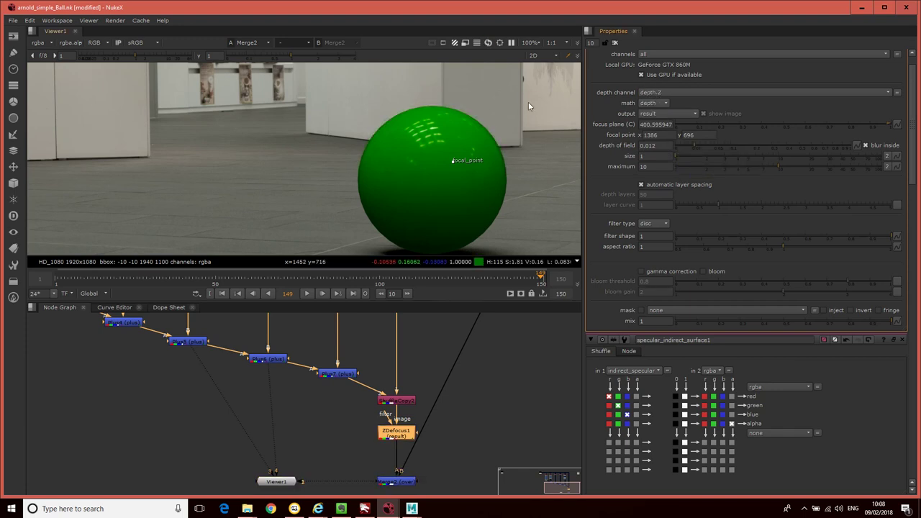
click(670, 113)
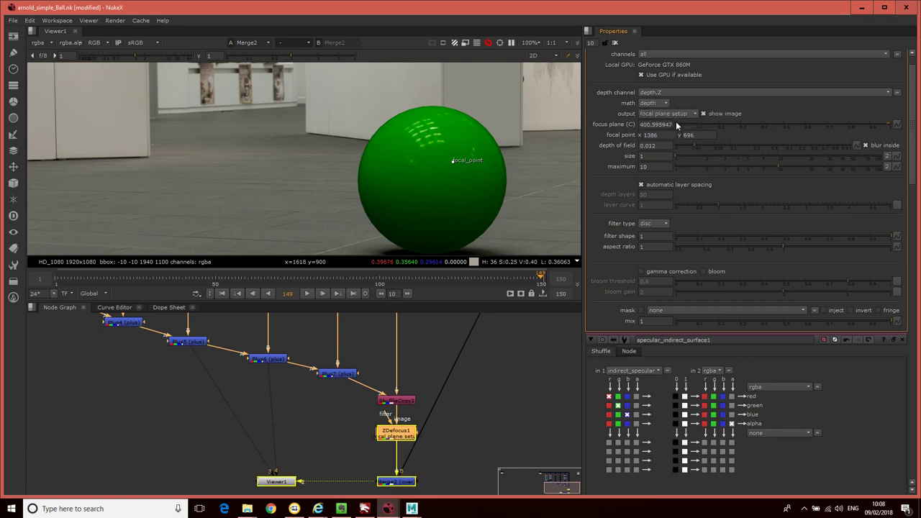
click(676, 122)
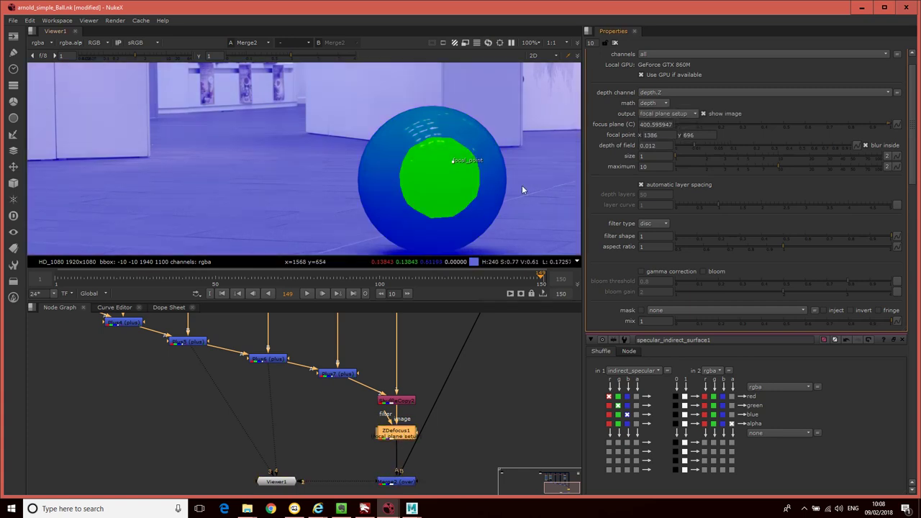
With depth of field at 0, move ZDefocus1's focal point higher on the ball, to about x 1401, y 749, and set depth of field to 0.011.
drag(695, 146, 670, 146)
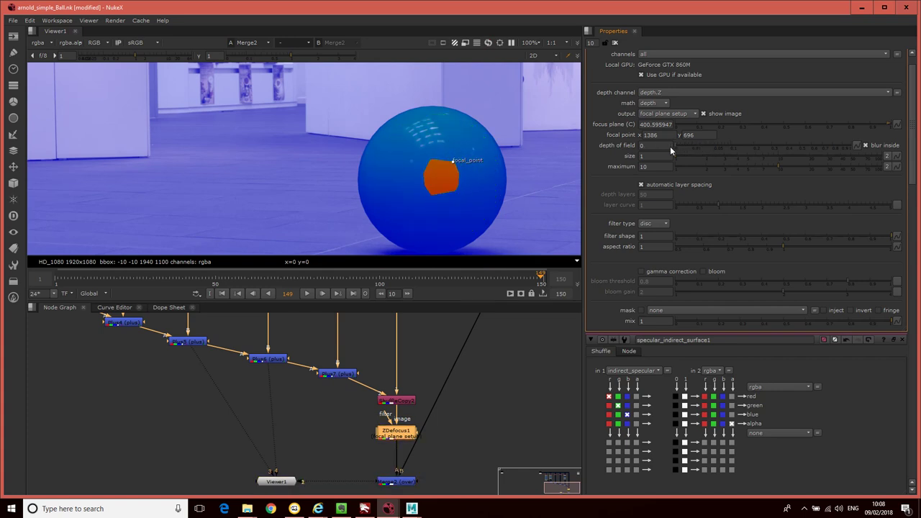
scroll(462, 173, down, 2)
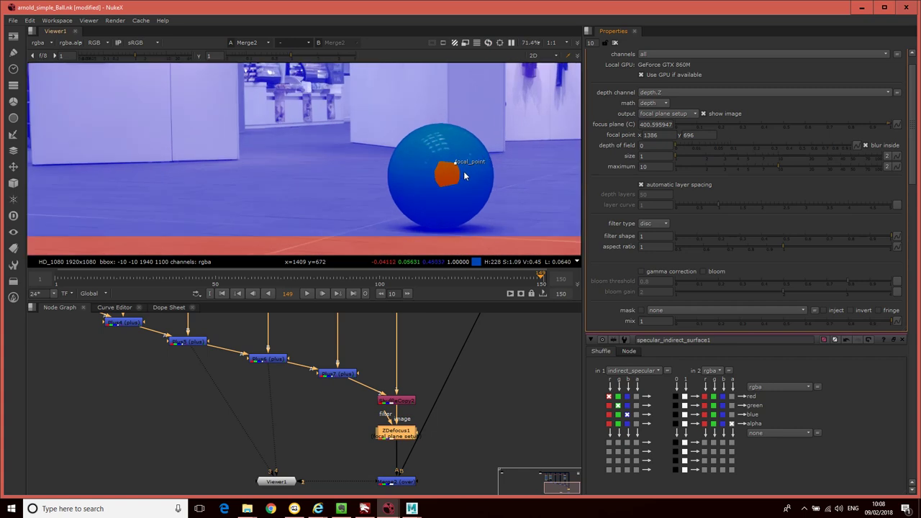
drag(461, 171, 463, 148)
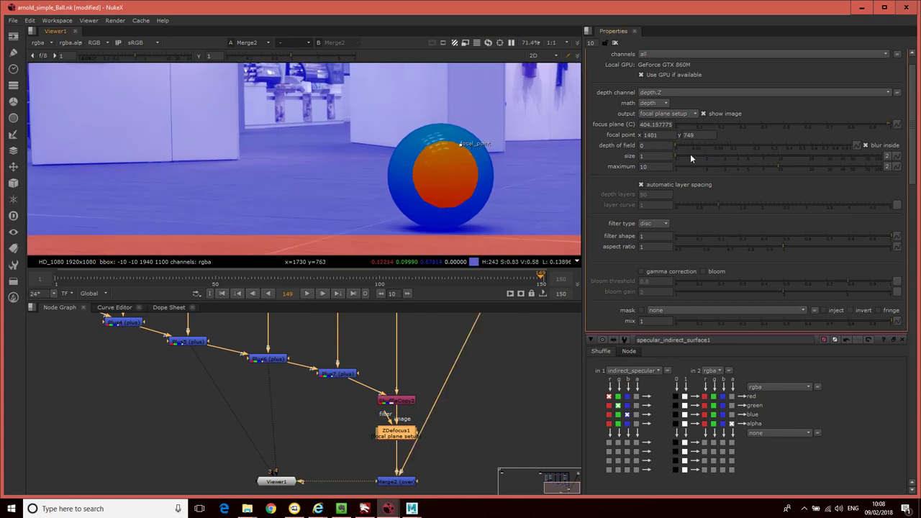
drag(676, 145, 695, 146)
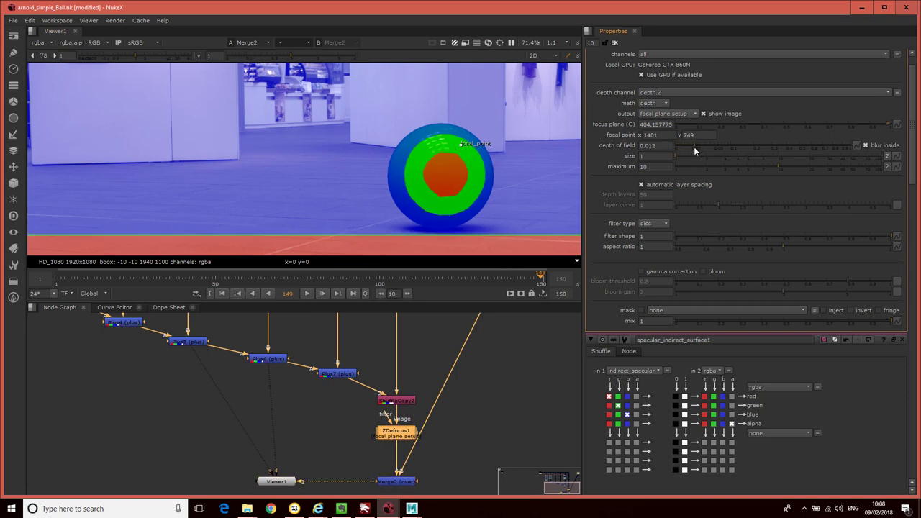
drag(694, 148, 694, 148)
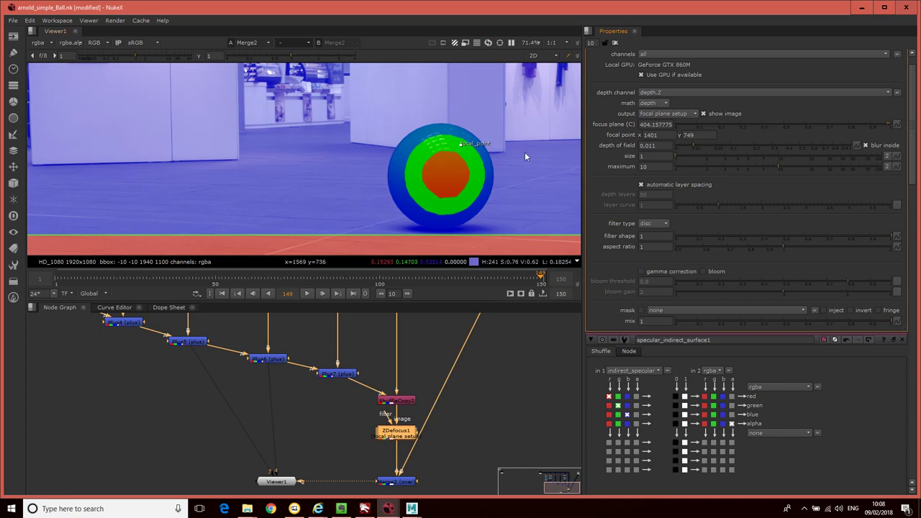
click(662, 104)
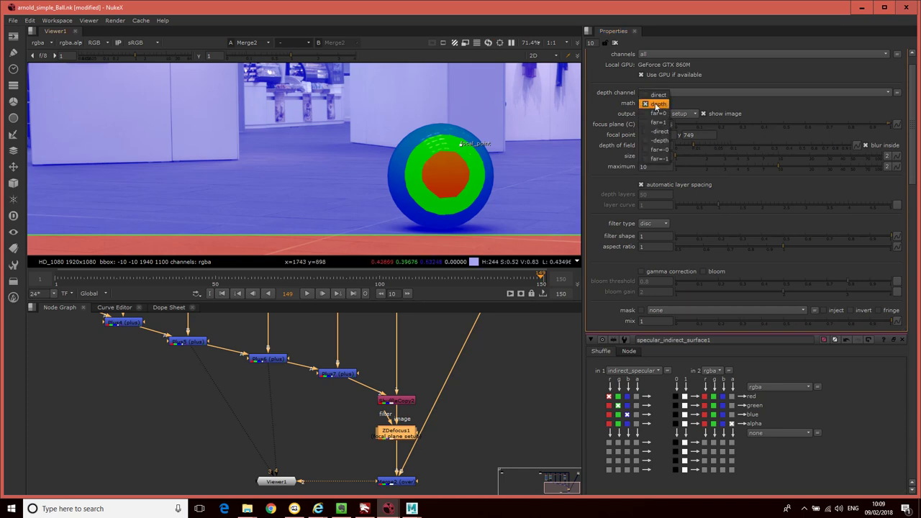
click(651, 103)
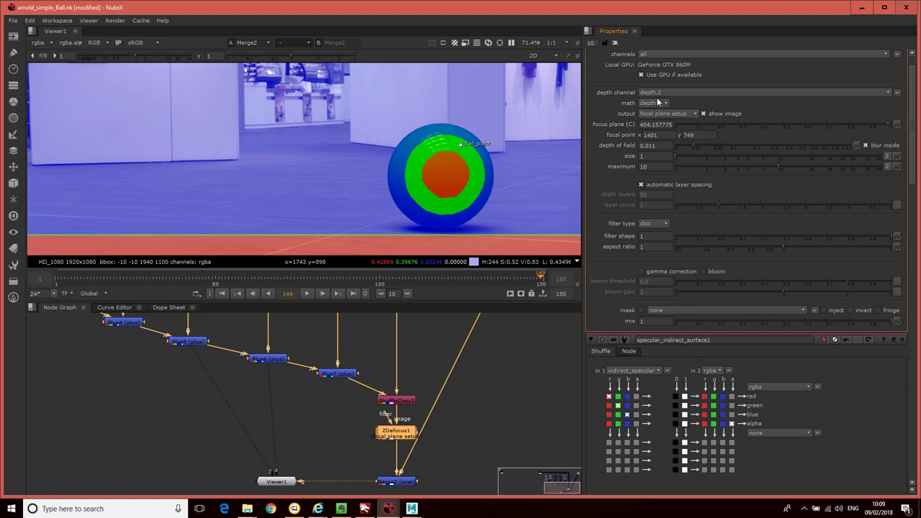
click(656, 102)
click(651, 103)
click(706, 93)
click(746, 104)
Switch ZDefocus1's output back to result and look closely at the ball.
click(660, 115)
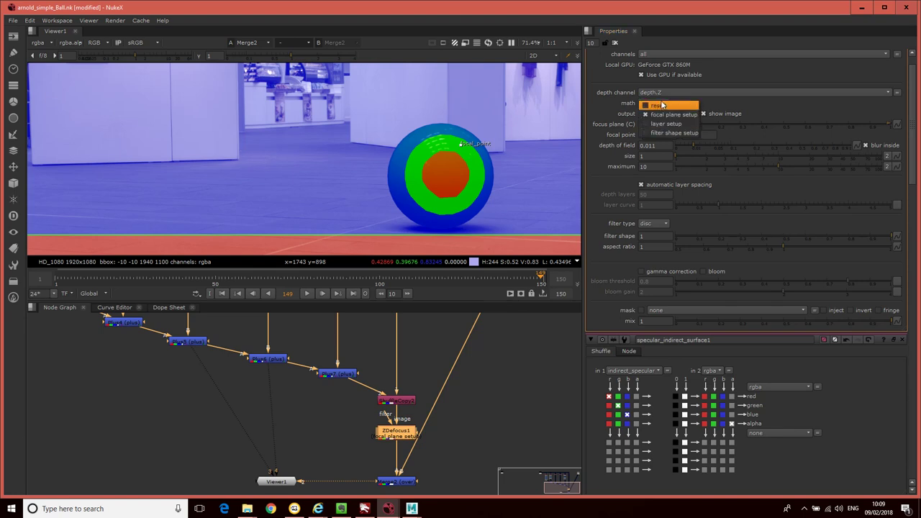
click(657, 106)
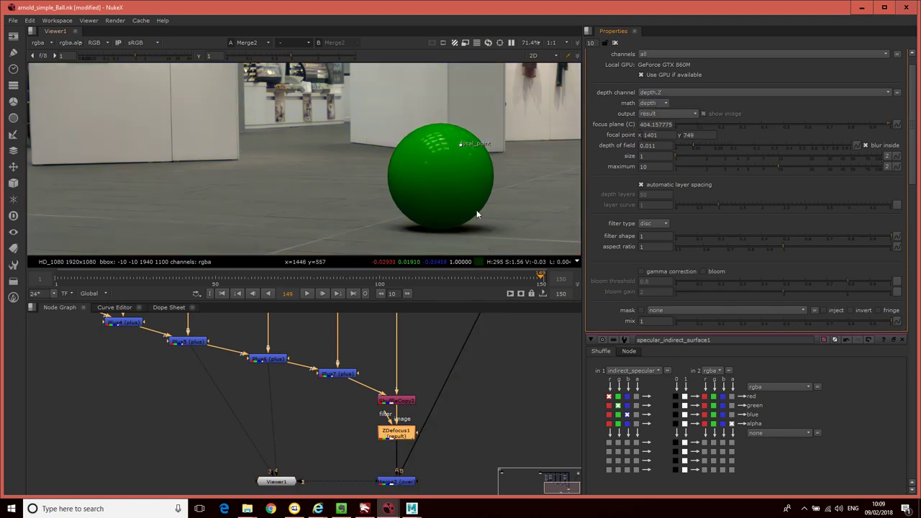
scroll(479, 180, up, 5)
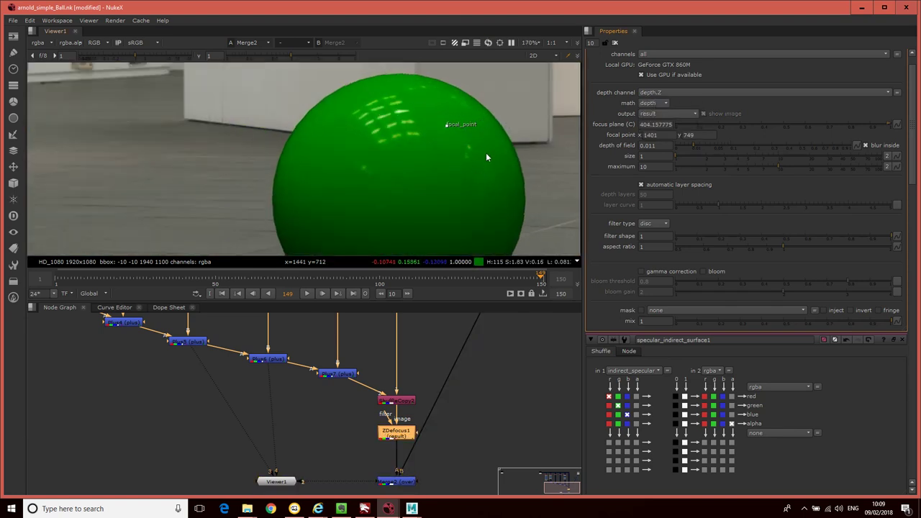
Raise ZDefocus1's size to 10 and then to 20.
click(652, 155)
text(0)
key(Return)
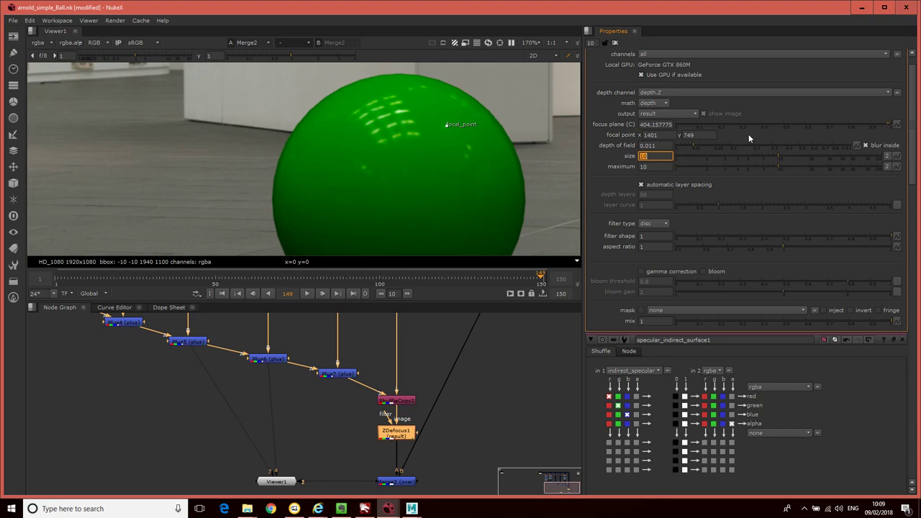
text(20)
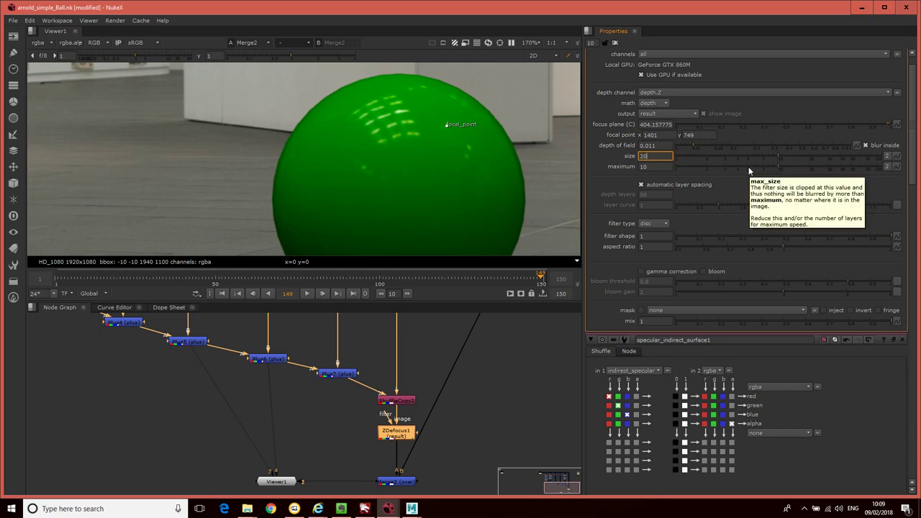
key(Return)
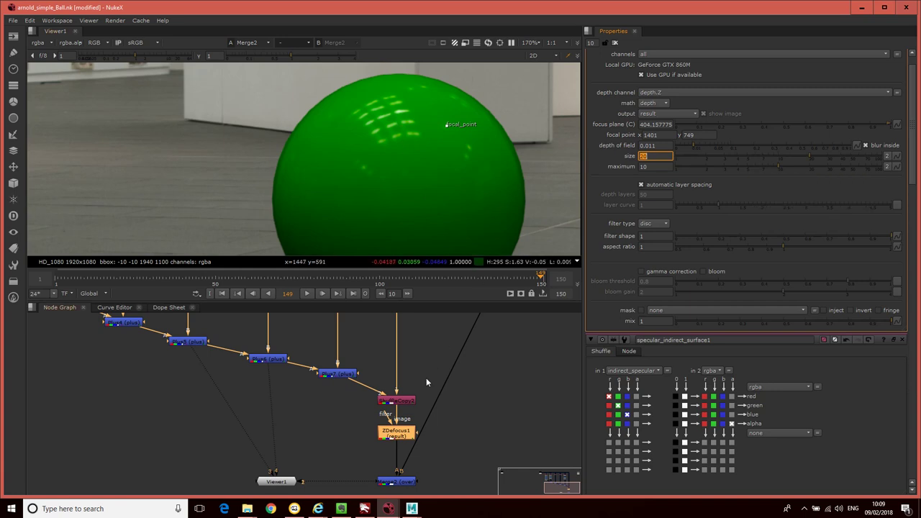
Toggle ZDefocus1 off and on to compare the ball with and without the size 20 defocus.
key(d)
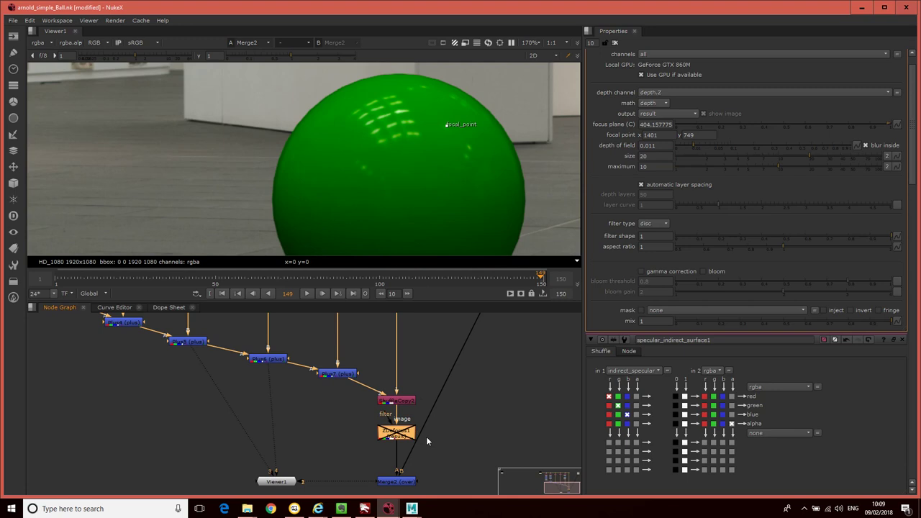
key(d)
key(d)
key(d)
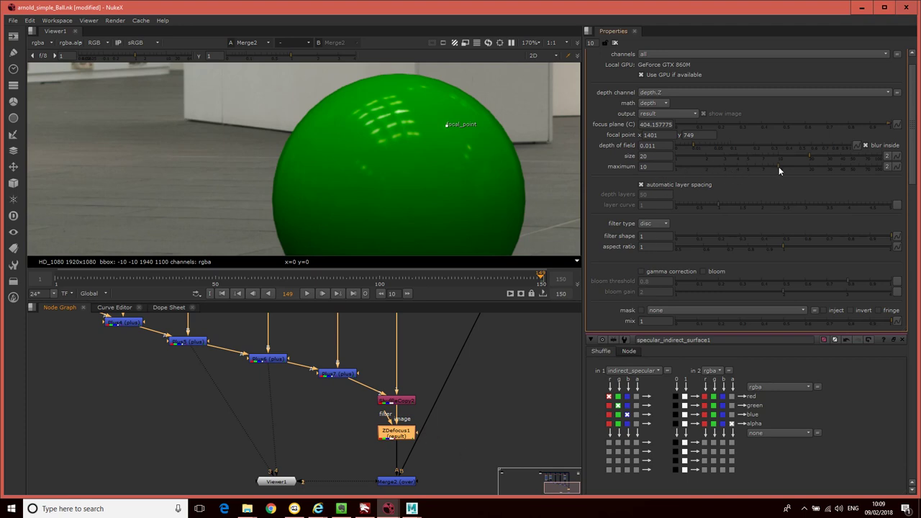
Lower ZDefocus1's maximum to 1.3 and toggle the node off and on to compare the result.
drag(772, 166, 707, 168)
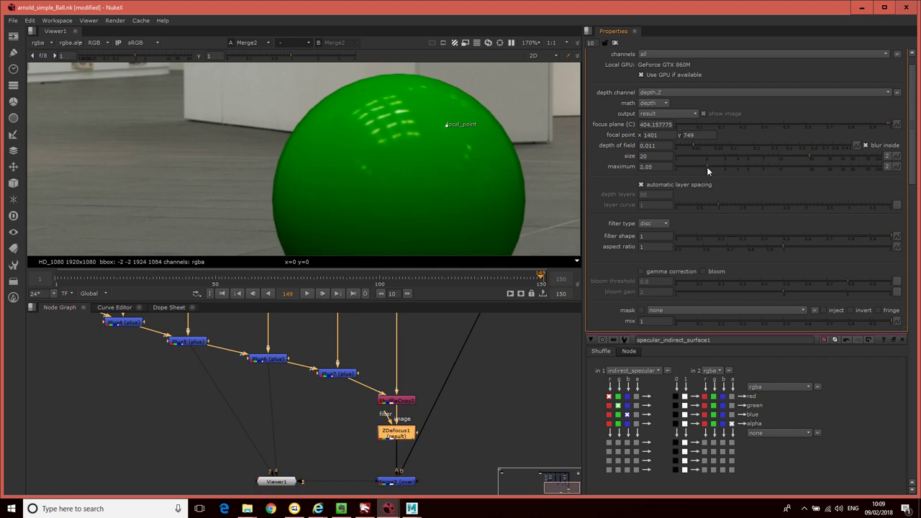
drag(707, 167, 686, 168)
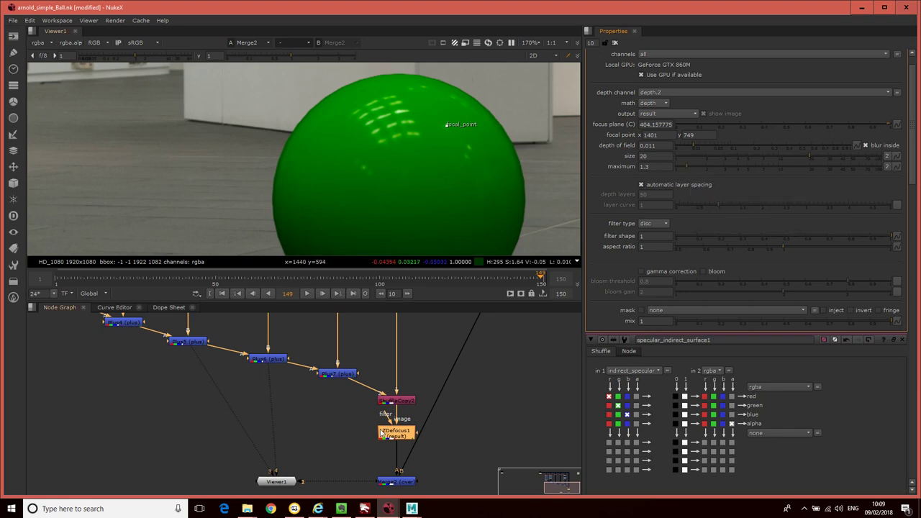
key(d)
key(d)
key(d)
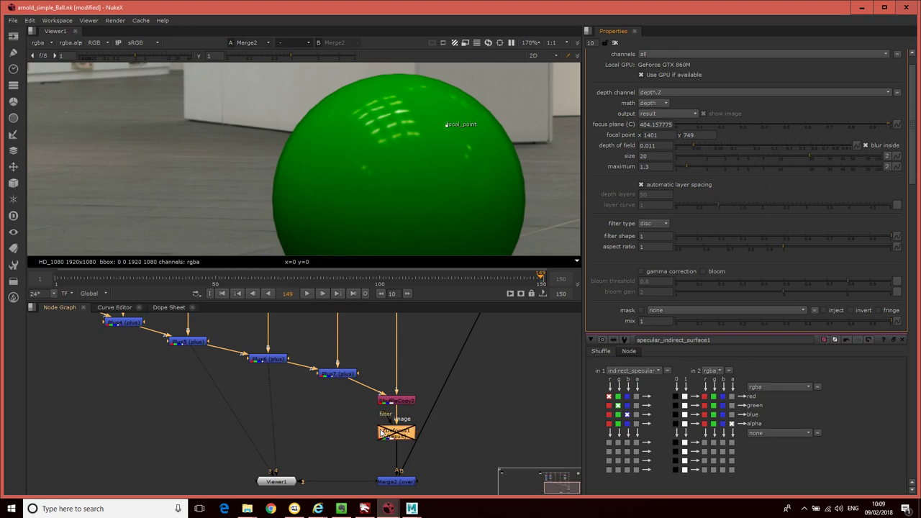
key(d)
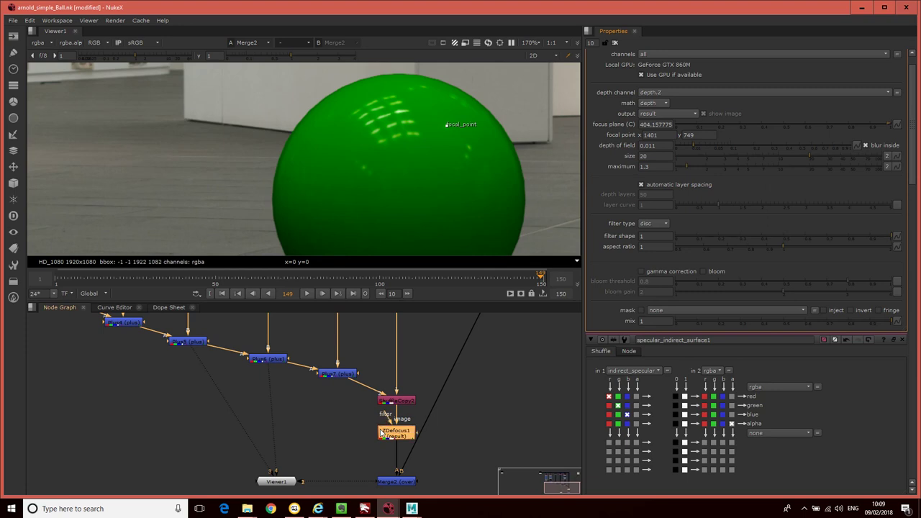
Set ZDefocus1's depth of field to 0.0002, size to 100 and maximum to 66 for a stronger defocus.
click(688, 144)
drag(688, 146, 683, 148)
double_click(668, 156)
text(30)
key(Return)
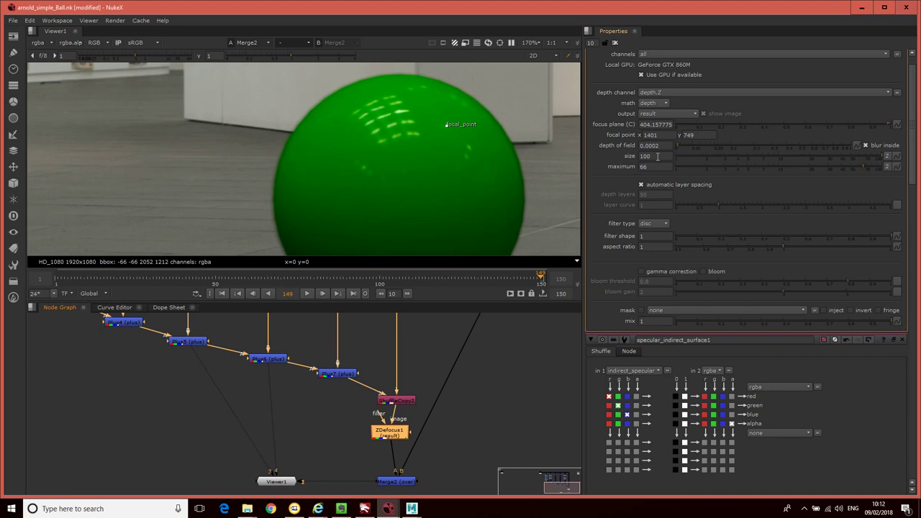
Toggle ZDefocus1 off and on to compare the ball's edges, and check the defocused ball against the whole plate.
mouse_move(657, 156)
key(d)
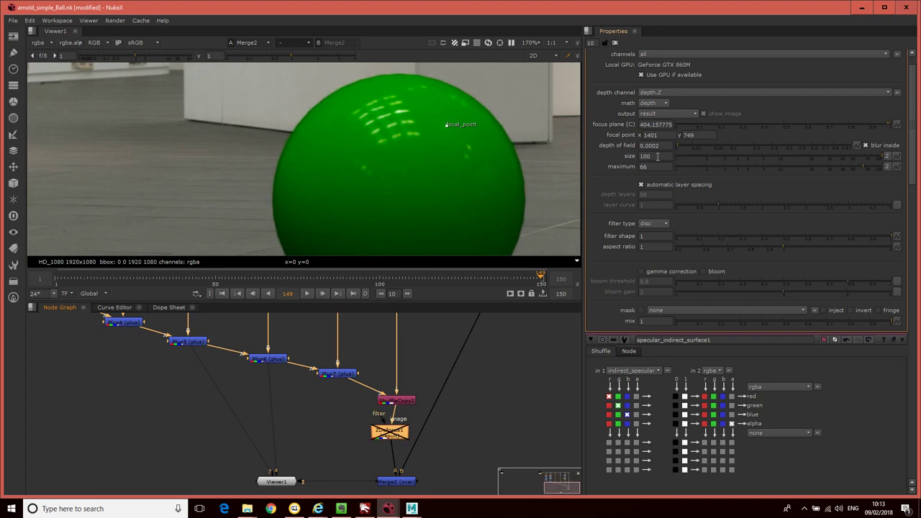
key(d)
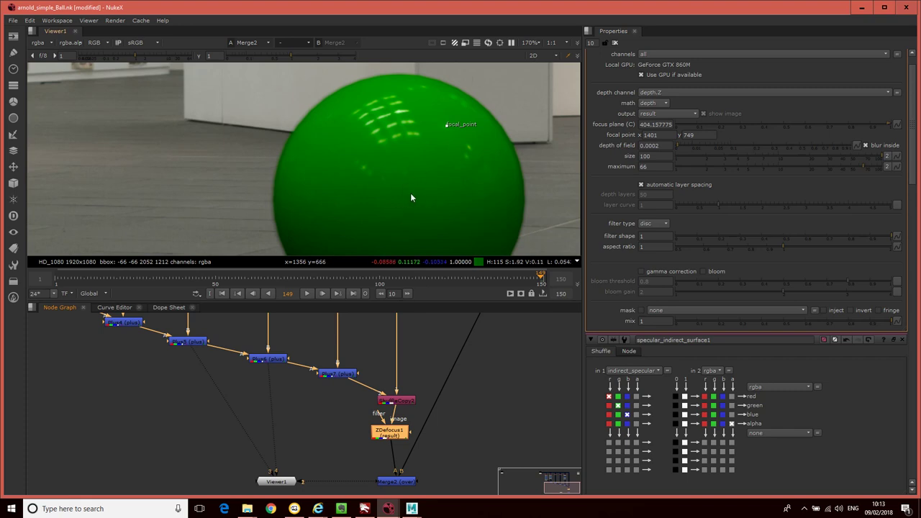
scroll(412, 193, down, 8)
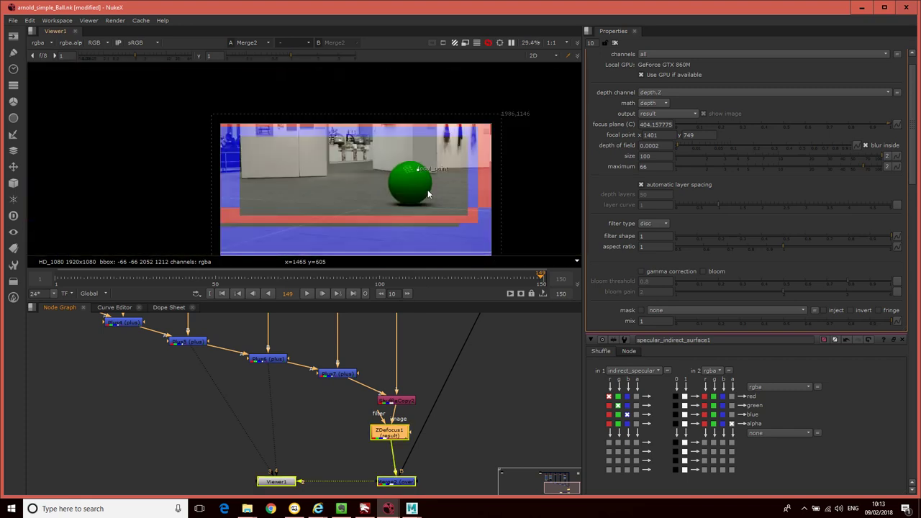
scroll(428, 191, up, 3)
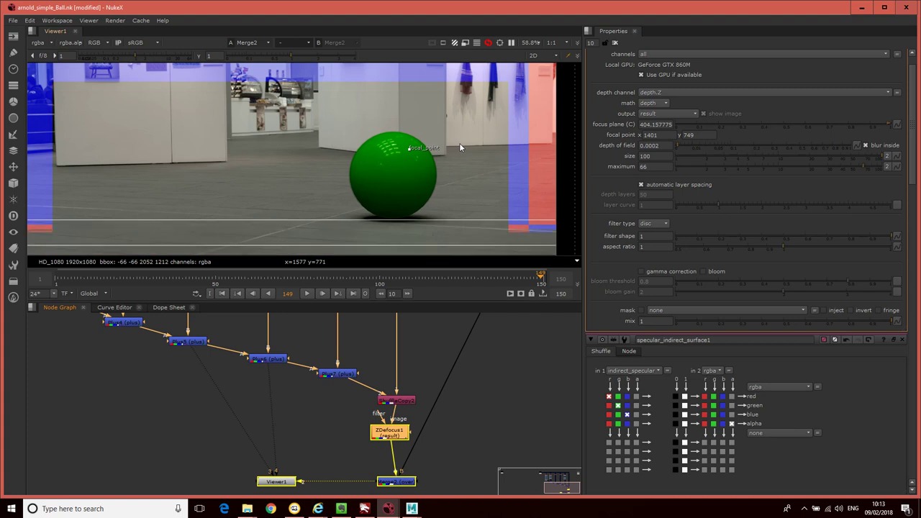
scroll(459, 143, up, 2)
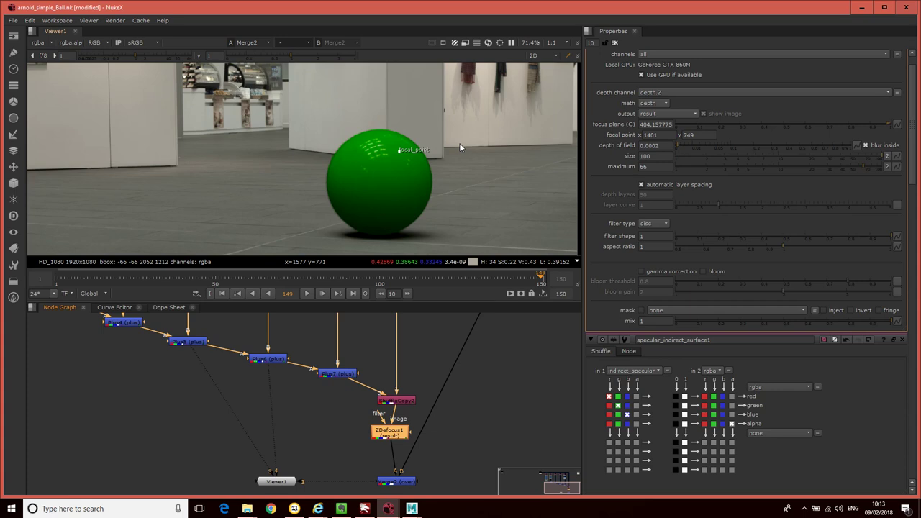
Set ZDefocus1's size to 50.
click(655, 156)
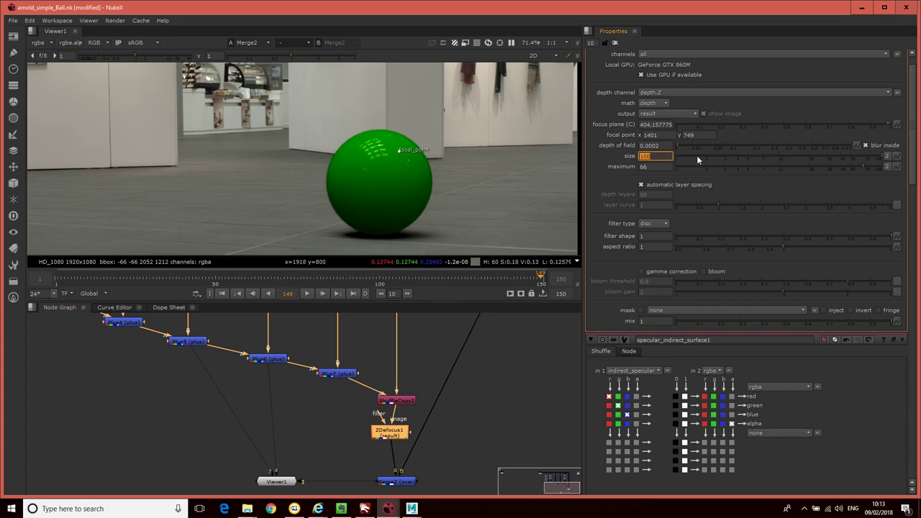
text(50)
key(Return)
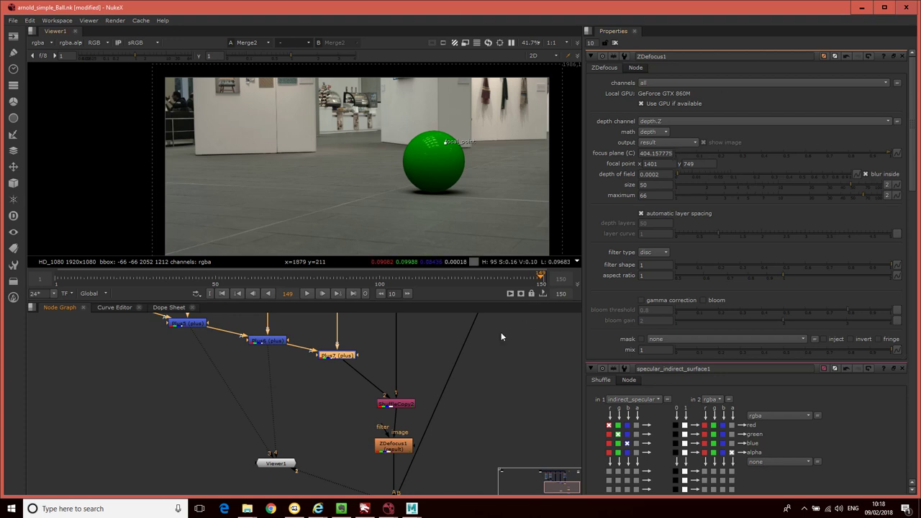
Insert a Grain node between Plus7 and the ShuffleCopy node and space it slightly below Plus7.
click(437, 367)
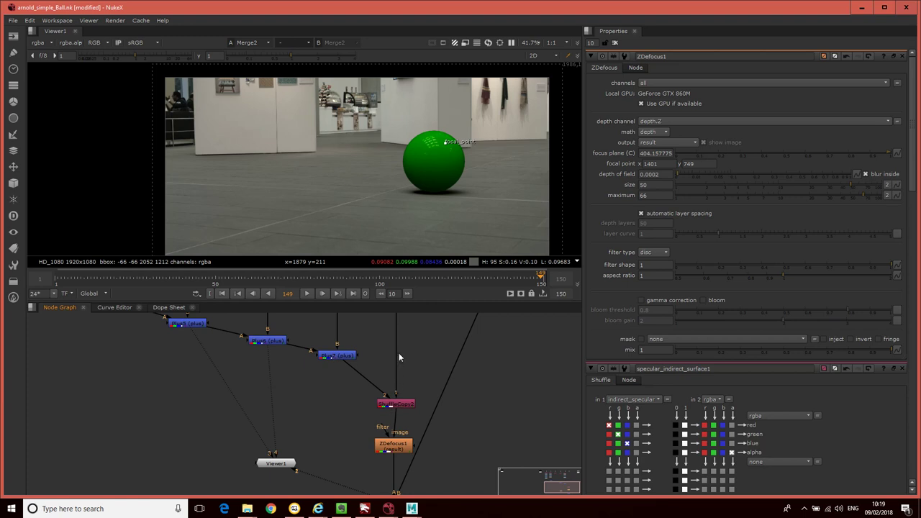
click(343, 355)
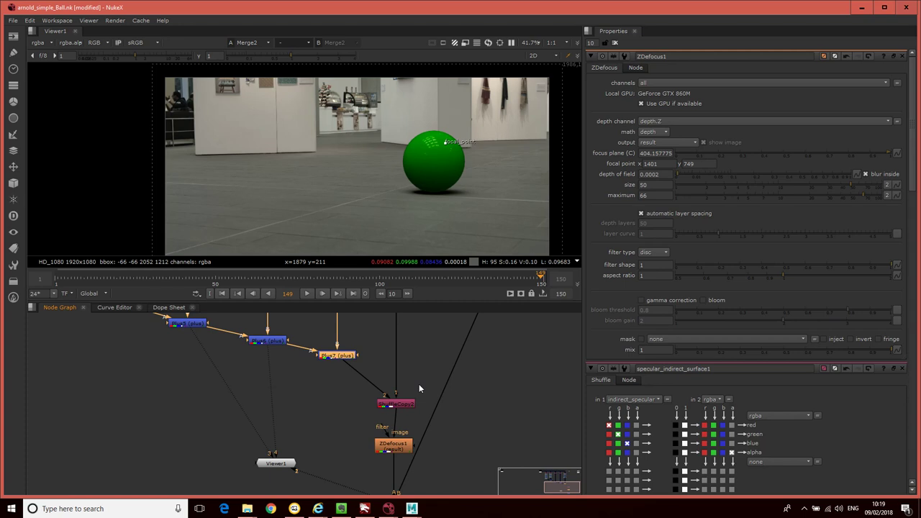
key(Tab)
text(gai)
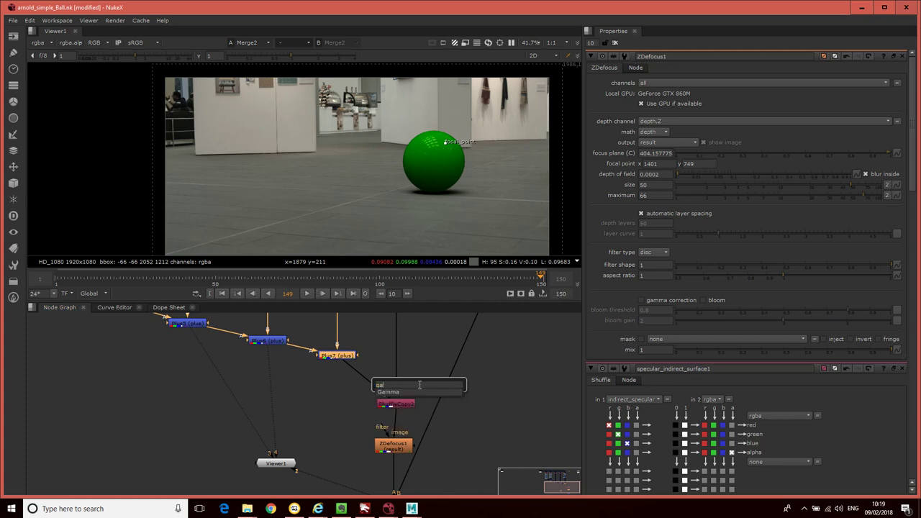
text(n)
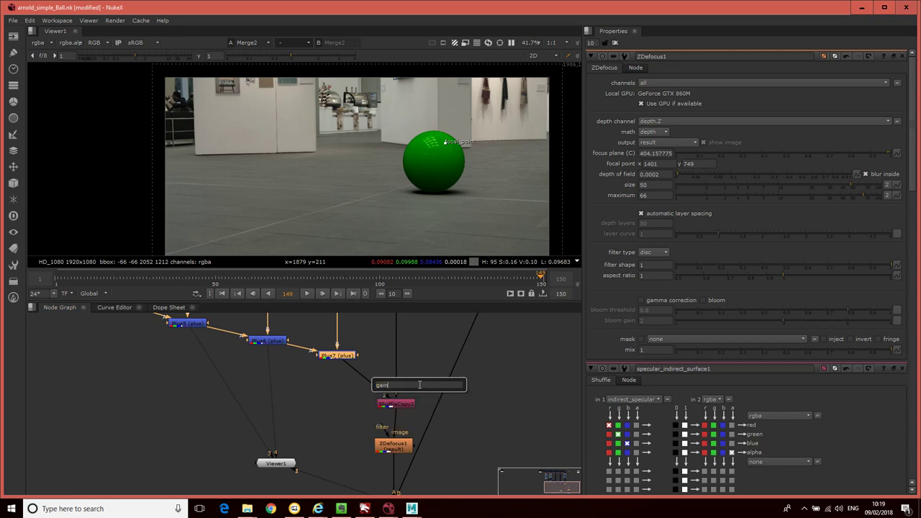
key(BackSpace)
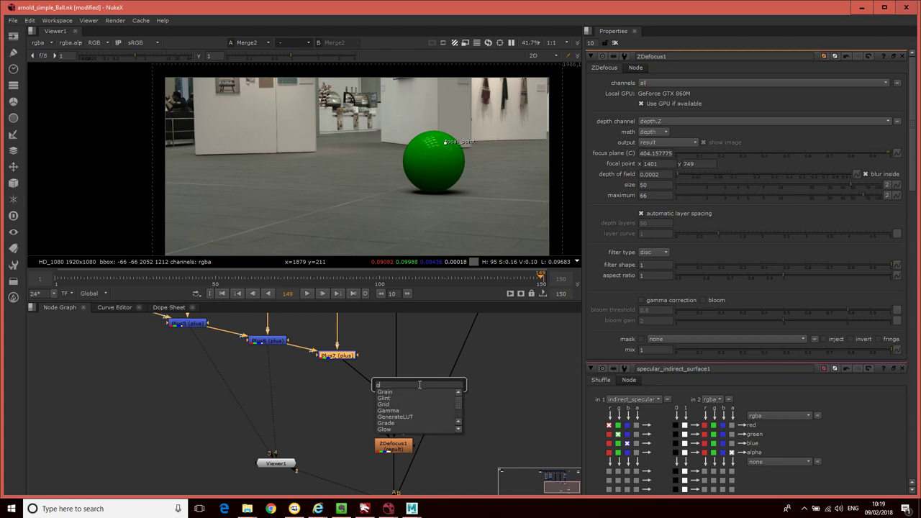
text(ri)
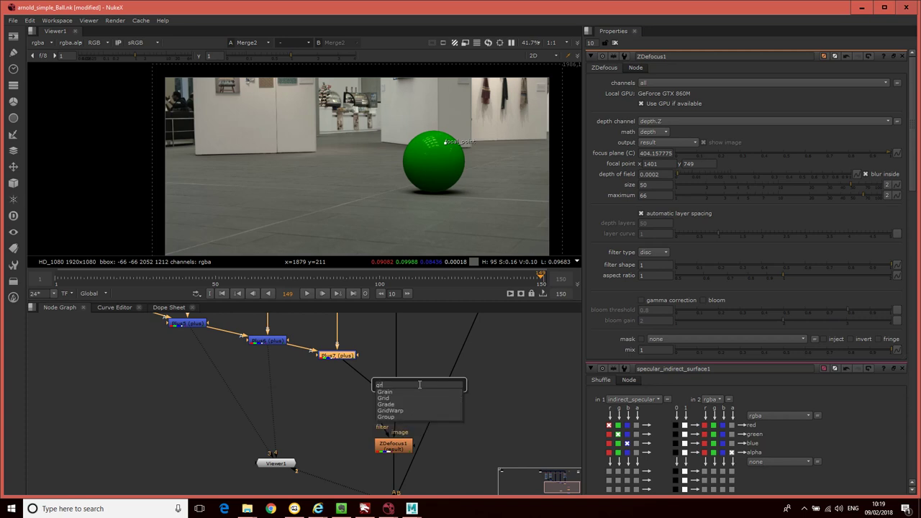
key(Down)
key(Return)
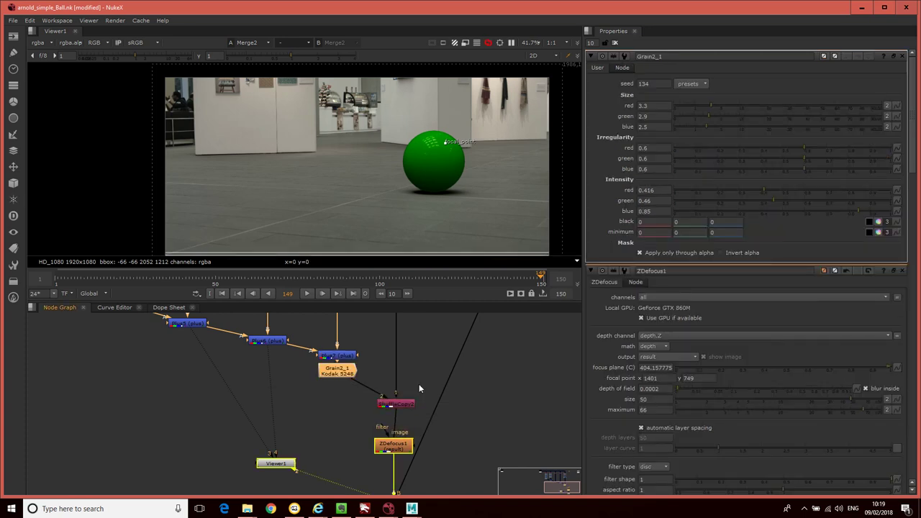
drag(344, 374, 344, 380)
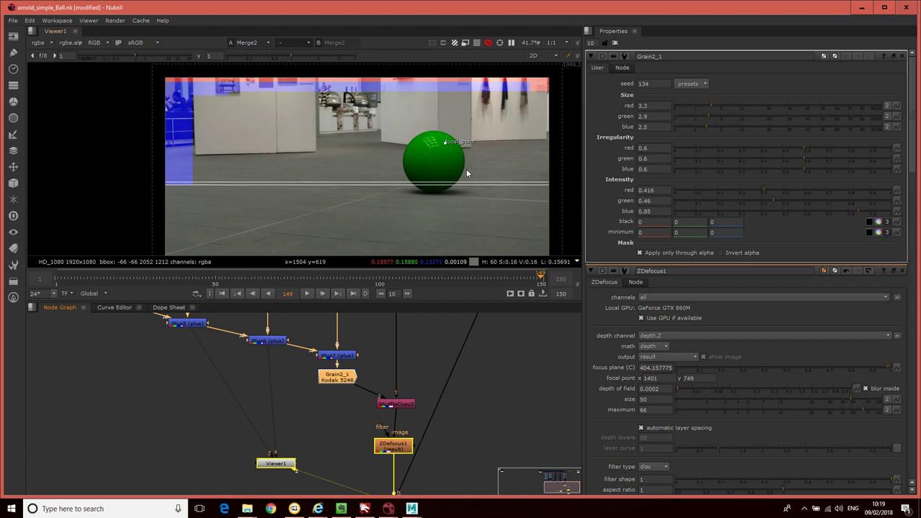
View the ball at 100% and lower the grain intensity to red 0.145, green 0.19 and blue 0.35.
key(ctrl+1)
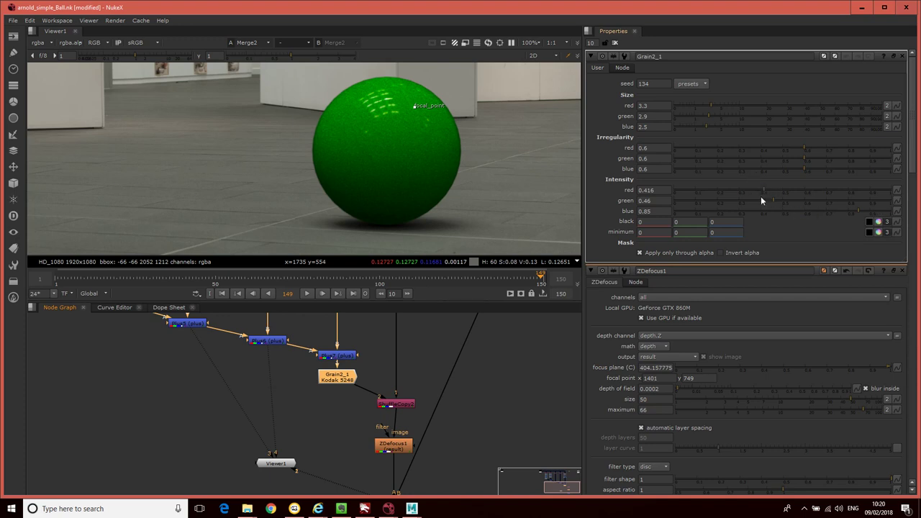
drag(764, 189, 709, 191)
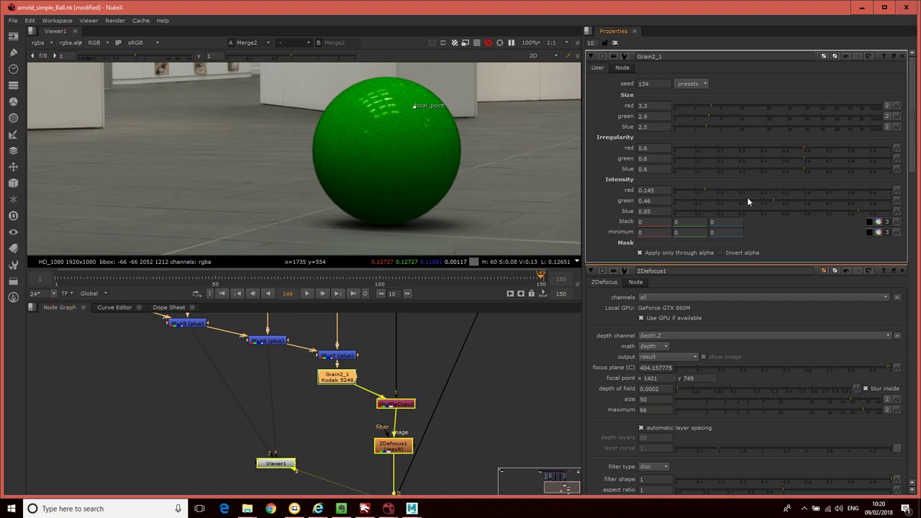
drag(772, 201, 722, 200)
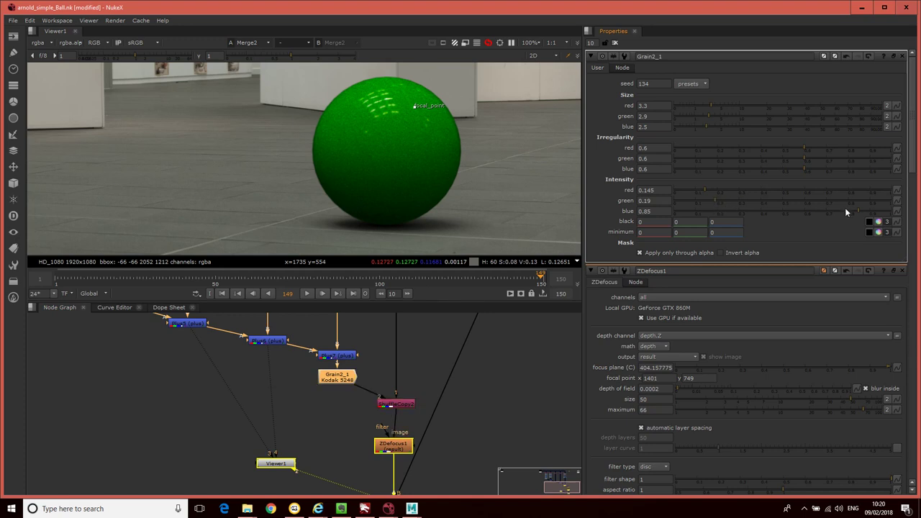
drag(858, 211, 748, 213)
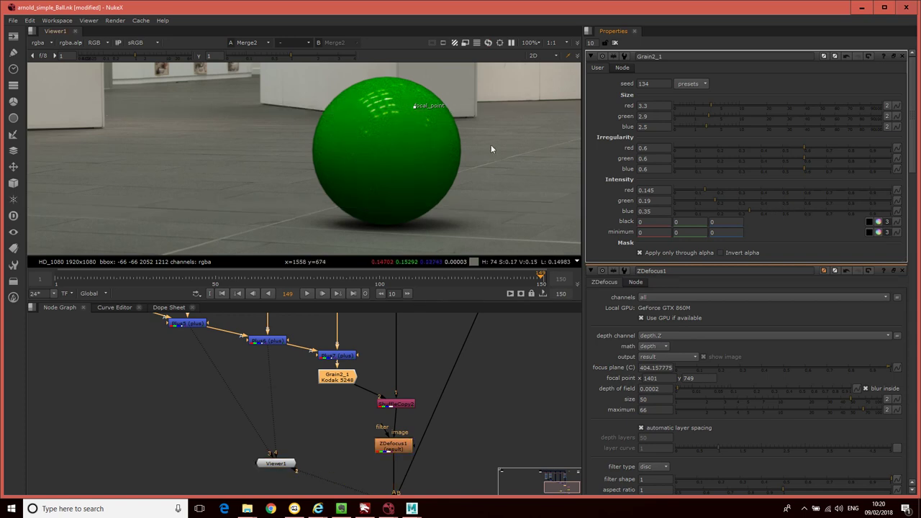
Reduce the grain intensity further to red 0.095, green 0.14 and blue 0.26, and check the whole composite.
drag(705, 192, 730, 210)
click(708, 200)
scroll(498, 184, down, 5)
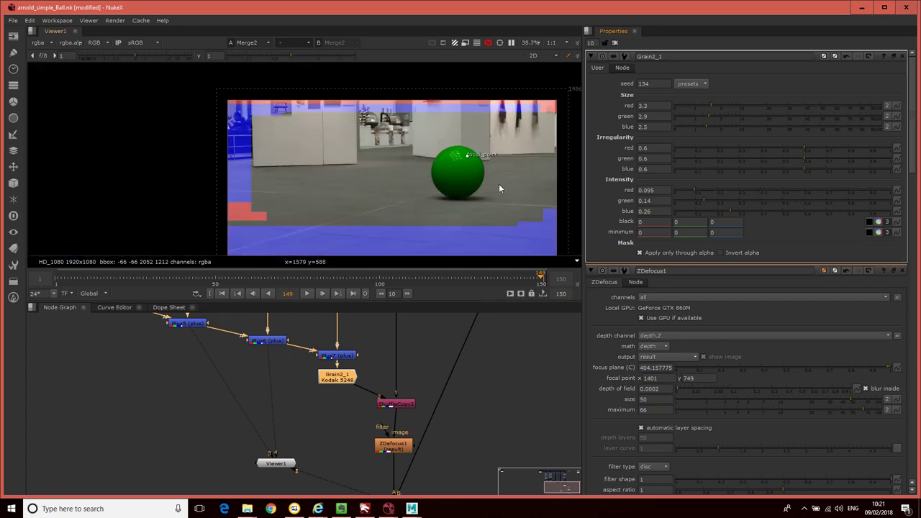